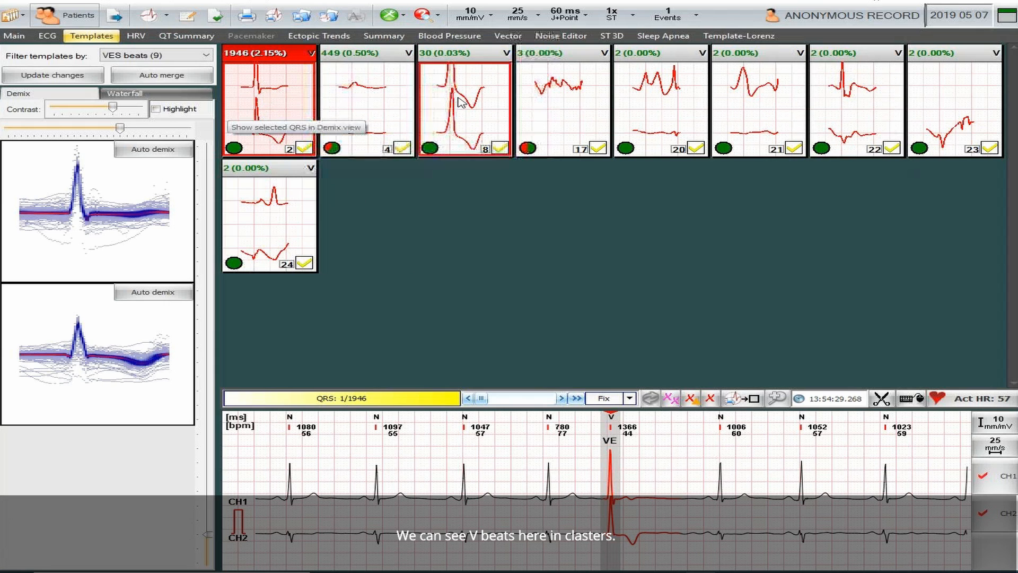
Inspect ventricular beat templates 4 and 8 in the Demix view, and return to template 2
{"action": "left_click", "coordinate": [355, 109]}
{"action": "left_click", "coordinate": [467, 111]}
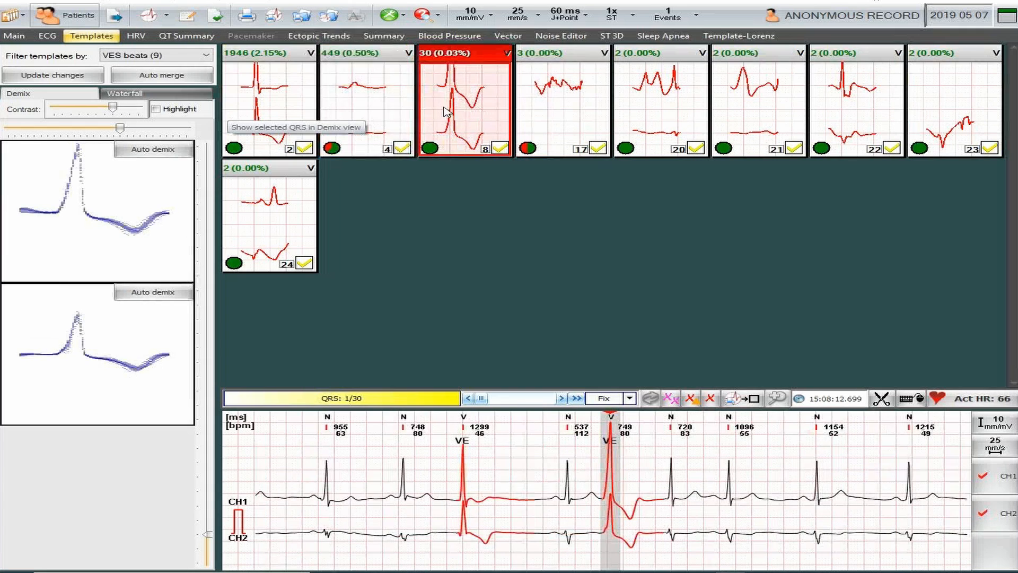
{"action": "left_click", "coordinate": [274, 110]}
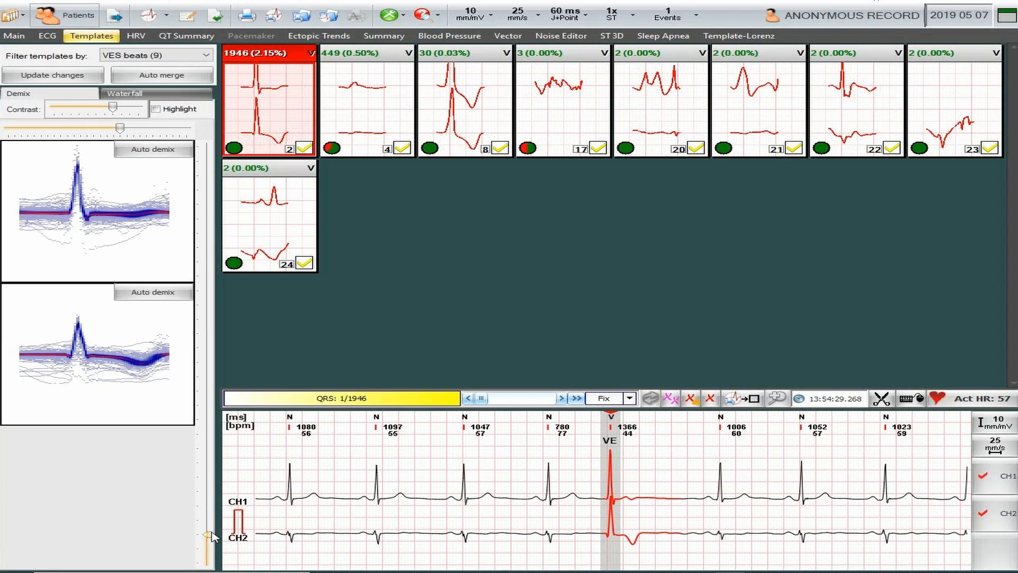
Enlarge and widen the Demix display of template 2, and demix the deviating beats inside the channel 2 R wave into a separate template
{"action": "left_click_drag", "start_coordinate": [212, 527], "coordinate": [208, 476]}
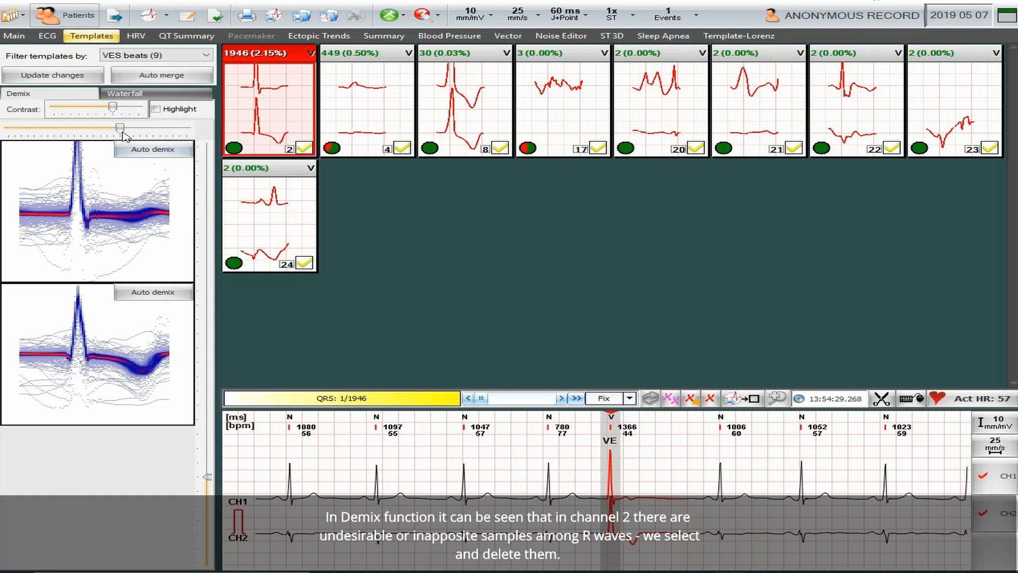
{"action": "left_click_drag", "start_coordinate": [122, 127], "coordinate": [154, 128]}
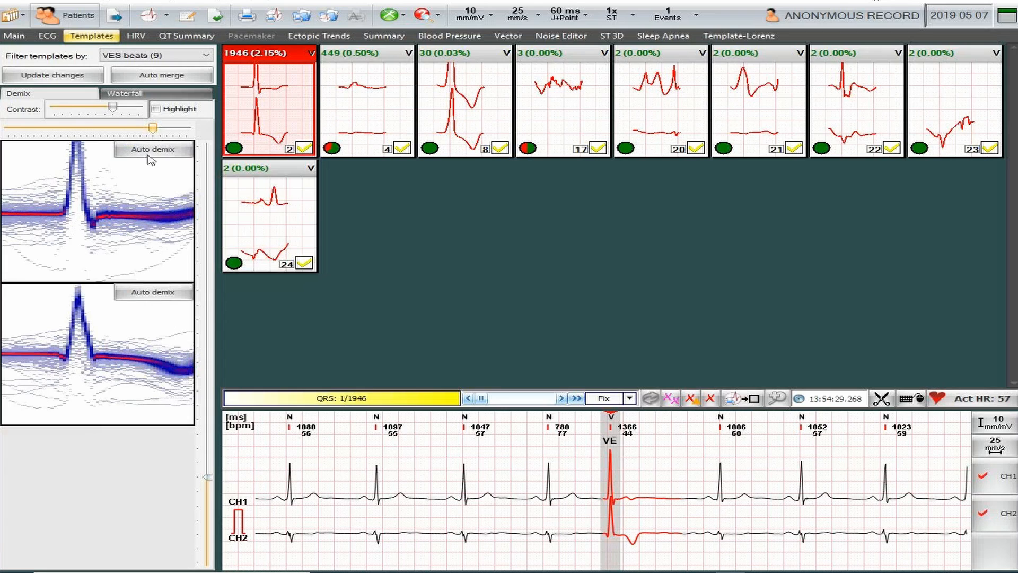
{"action": "left_click_drag", "start_coordinate": [78, 330], "coordinate": [79, 410]}
{"action": "left_click_drag", "start_coordinate": [78, 411], "coordinate": [79, 406]}
{"action": "left_click", "coordinate": [463, 300]}
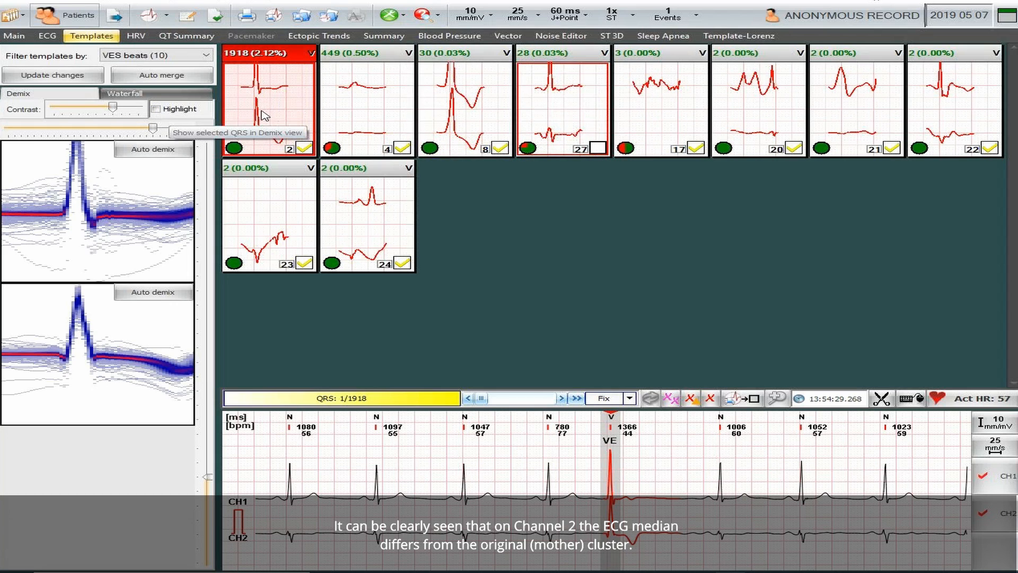
Compare the beats of the new template 27 with those of mother template 2
{"action": "left_click", "coordinate": [579, 125]}
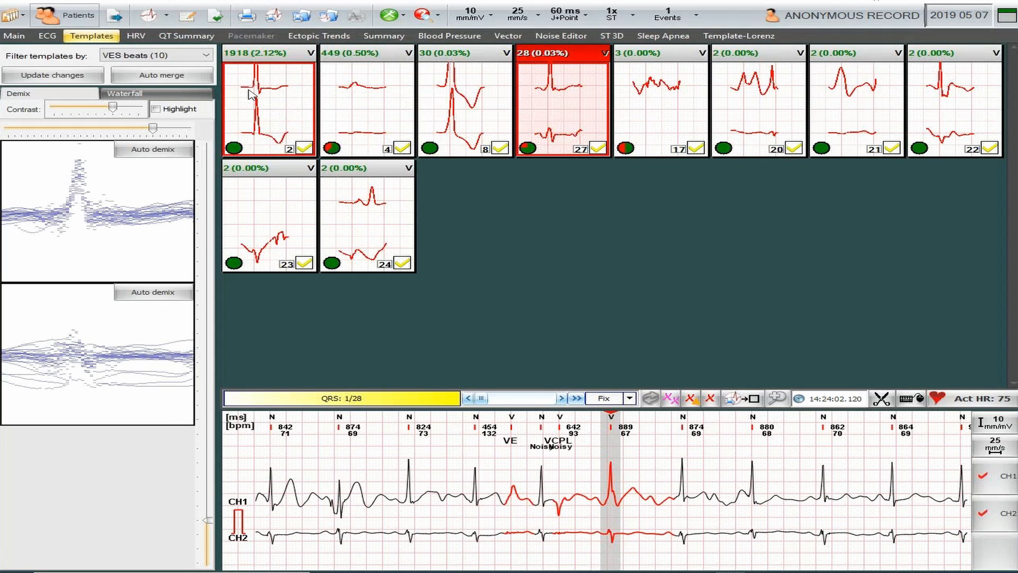
{"action": "left_click", "coordinate": [256, 117]}
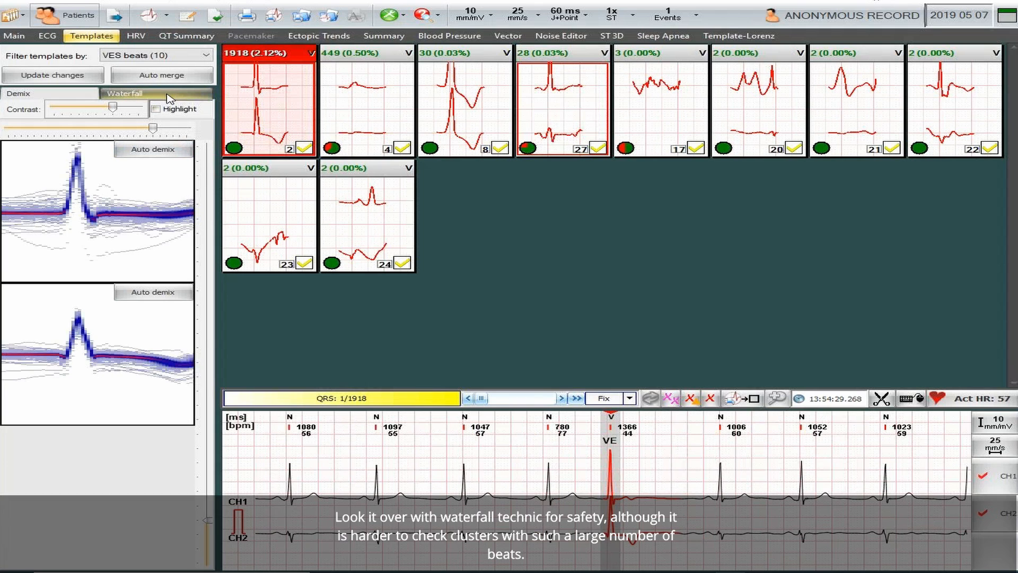
Examine the channel 2 beats of template 2 in the Waterfall view, including the beat with the large baseline deflection
{"action": "left_click", "coordinate": [170, 95]}
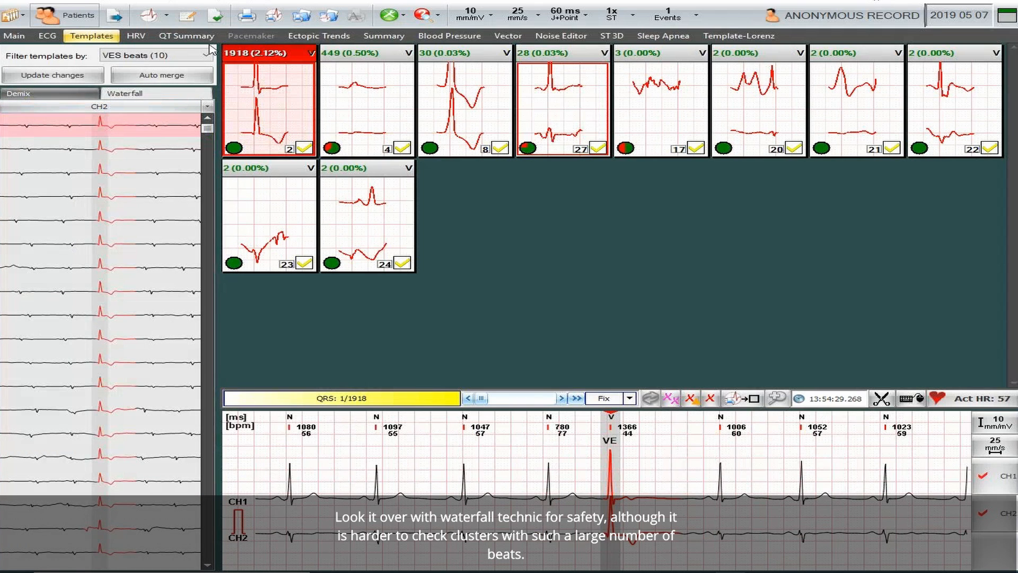
{"action": "left_click", "coordinate": [209, 532]}
{"action": "left_click", "coordinate": [209, 533]}
{"action": "left_click", "coordinate": [210, 533]}
{"action": "left_click", "coordinate": [209, 533]}
{"action": "left_click", "coordinate": [210, 533]}
{"action": "left_click", "coordinate": [210, 538]}
{"action": "left_click", "coordinate": [210, 538]}
{"action": "left_click", "coordinate": [210, 539]}
{"action": "left_click", "coordinate": [209, 538]}
{"action": "left_click", "coordinate": [210, 539]}
{"action": "left_click", "coordinate": [209, 538]}
{"action": "left_click", "coordinate": [210, 538]}
{"action": "left_click", "coordinate": [211, 538]}
{"action": "left_click", "coordinate": [211, 538]}
{"action": "left_click", "coordinate": [211, 538]}
{"action": "left_click", "coordinate": [211, 539]}
{"action": "left_click", "coordinate": [211, 538]}
{"action": "left_click", "coordinate": [211, 538]}
{"action": "left_click", "coordinate": [211, 539]}
{"action": "left_click", "coordinate": [211, 538]}
{"action": "left_click", "coordinate": [223, 201]}
{"action": "left_click", "coordinate": [208, 180]}
{"action": "left_click", "coordinate": [208, 180]}
{"action": "left_click", "coordinate": [208, 181]}
{"action": "left_click", "coordinate": [207, 180]}
{"action": "left_click", "coordinate": [208, 181]}
{"action": "left_click", "coordinate": [208, 182]}
{"action": "left_click", "coordinate": [208, 182]}
{"action": "left_click", "coordinate": [208, 182]}
{"action": "left_click", "coordinate": [211, 377]}
{"action": "left_click", "coordinate": [102, 224]}
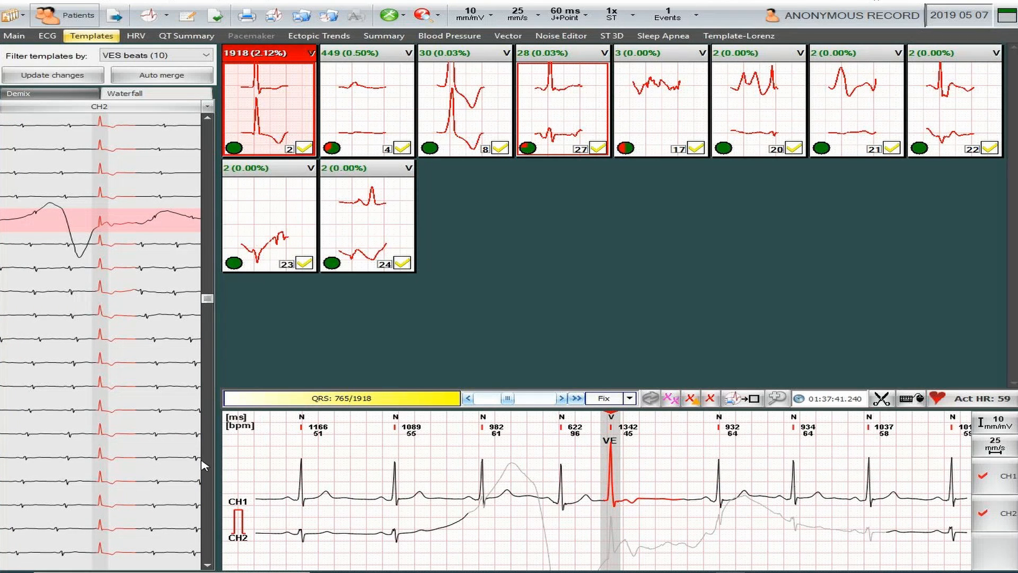
{"action": "left_click", "coordinate": [207, 409]}
{"action": "left_click_drag", "start_coordinate": [209, 306], "coordinate": [207, 126]}
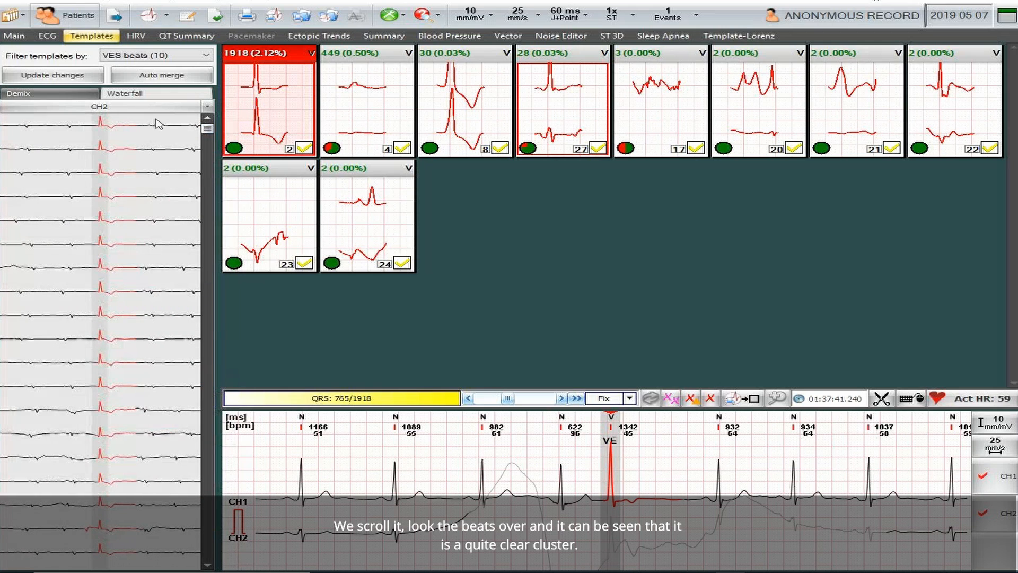
Display template 4 in the Demix view and adjust the contrast slightly below maximum to distinguish the unfitting beats
{"action": "left_click", "coordinate": [47, 94]}
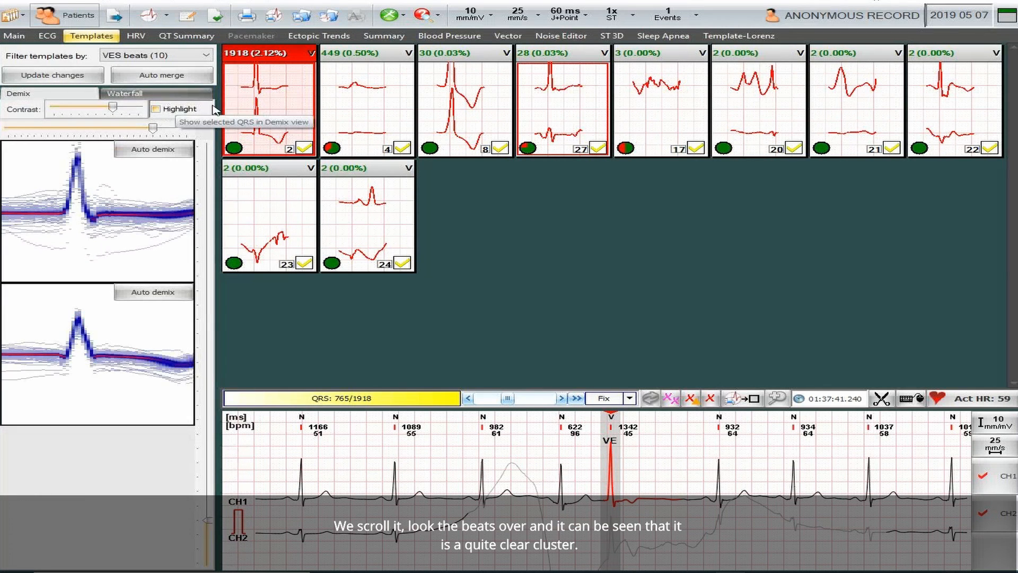
{"action": "left_click", "coordinate": [364, 109]}
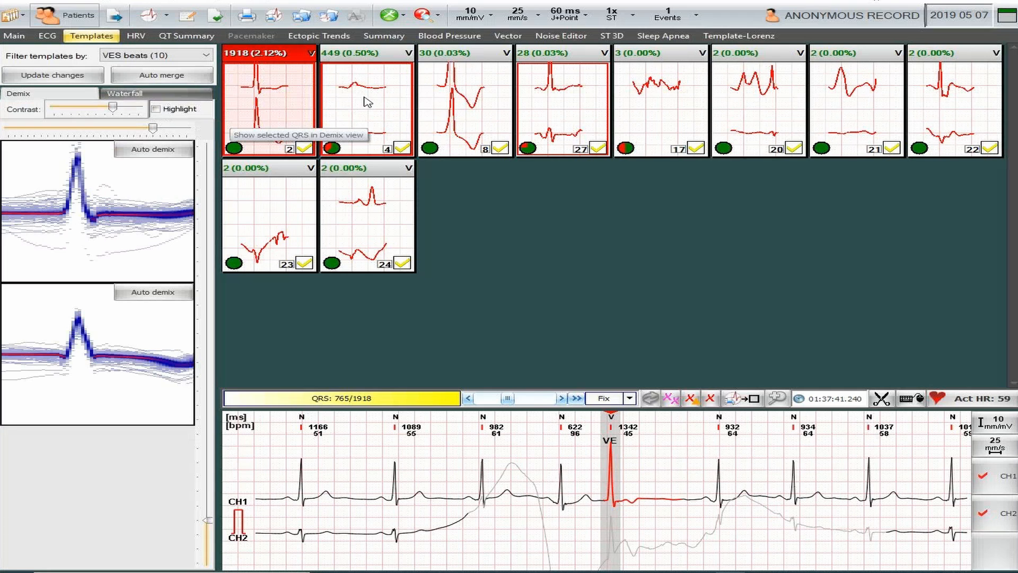
{"action": "left_click", "coordinate": [364, 104]}
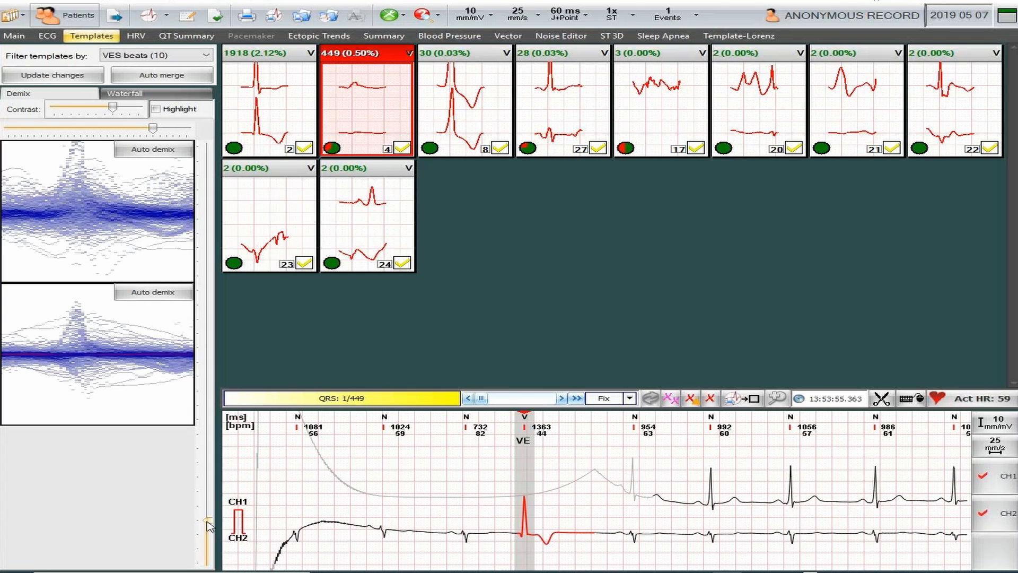
{"action": "left_click_drag", "start_coordinate": [112, 106], "coordinate": [148, 113]}
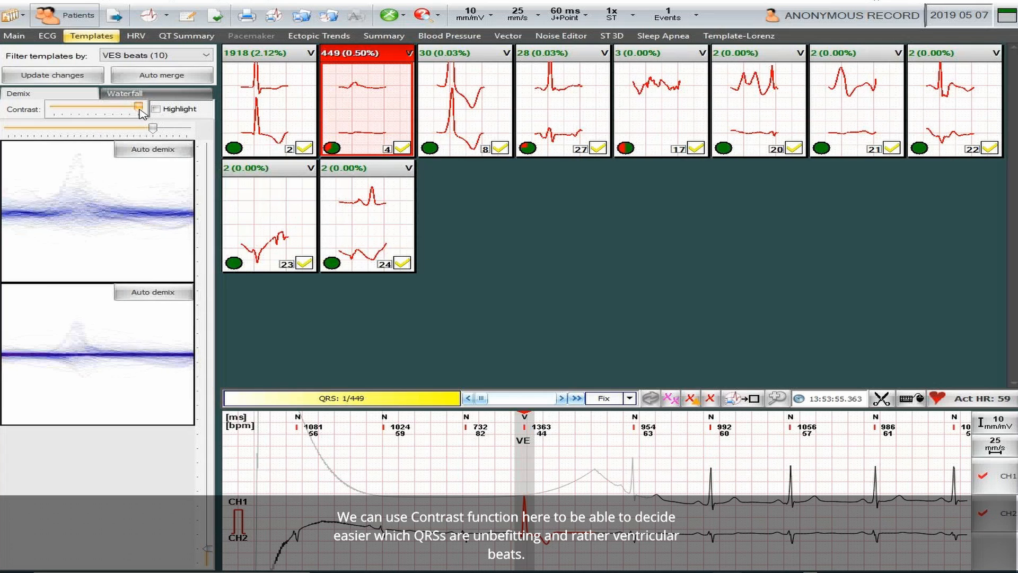
{"action": "left_click_drag", "start_coordinate": [140, 110], "coordinate": [131, 110]}
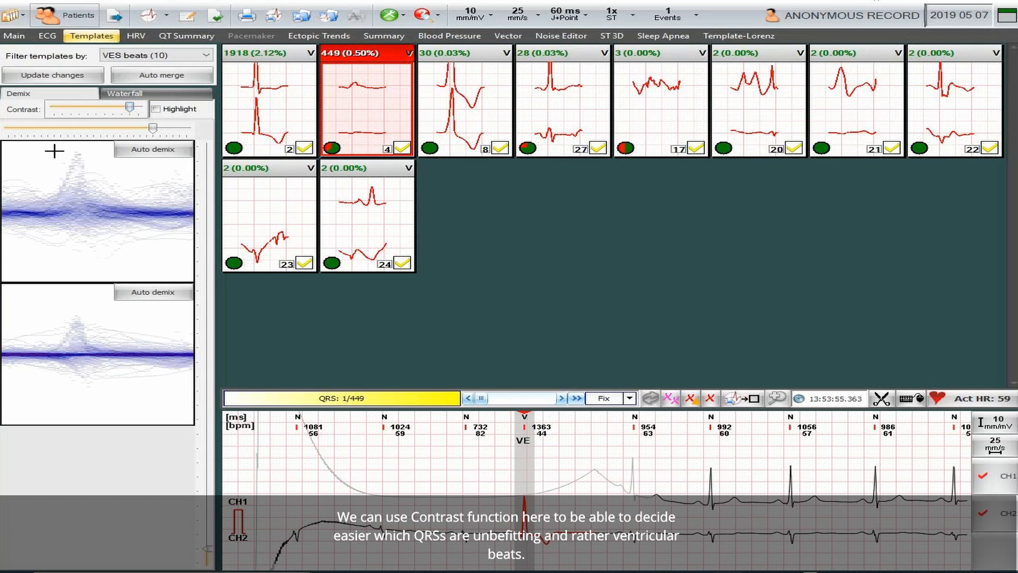
{"action": "left_click_drag", "start_coordinate": [63, 154], "coordinate": [77, 170]}
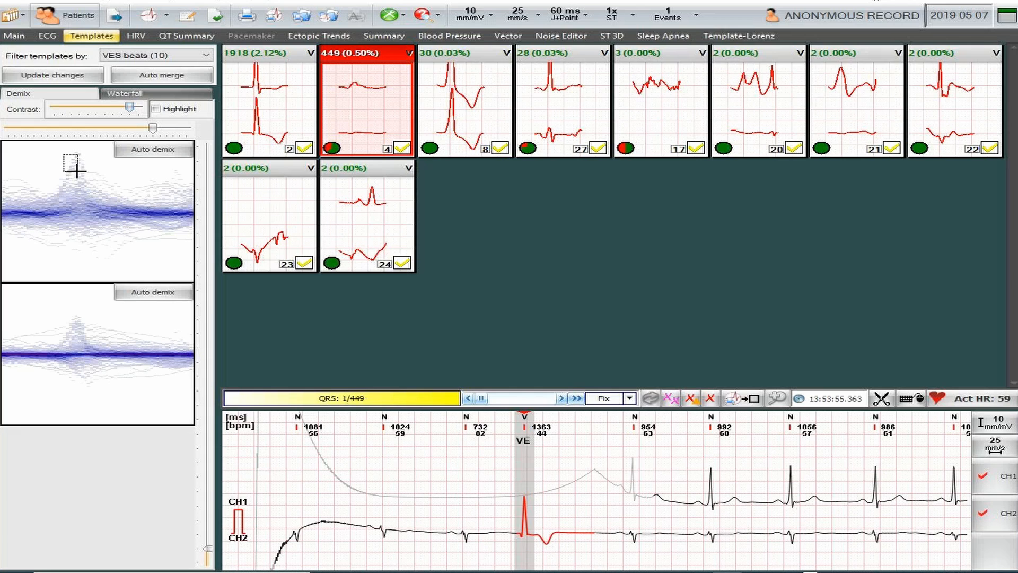
{"action": "left_click_drag", "start_coordinate": [77, 171], "coordinate": [77, 170]}
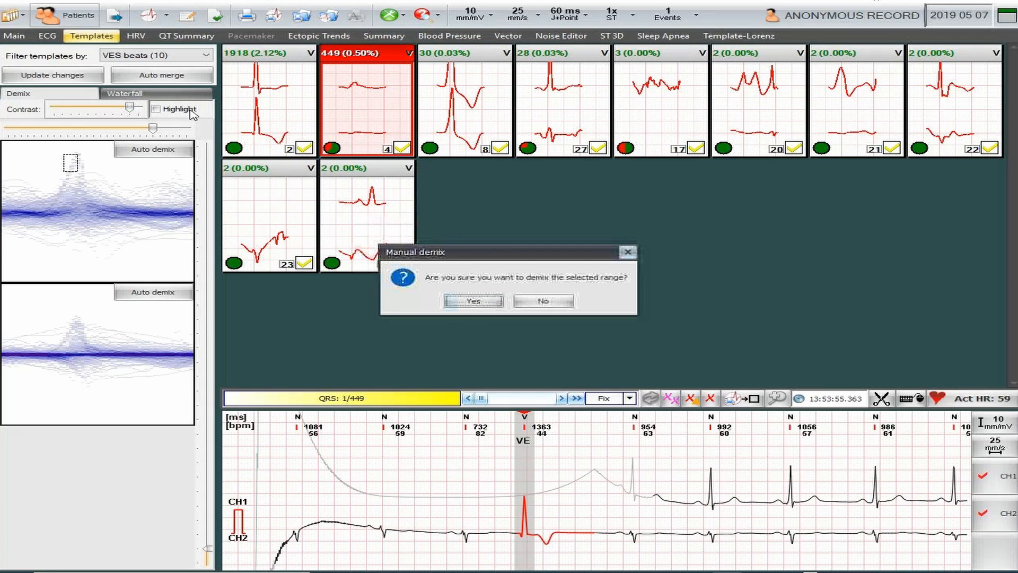
{"action": "left_click", "coordinate": [543, 300]}
Narrow the Demix display and demix the beats at the tall channel 1 R-wave peak out of template 4
{"action": "left_click_drag", "start_coordinate": [153, 128], "coordinate": [133, 129]}
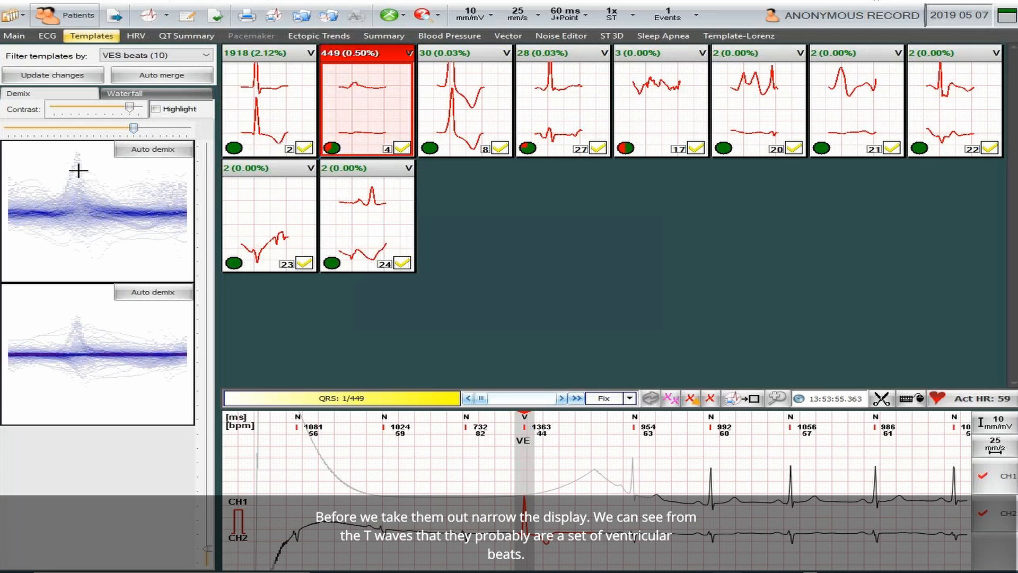
{"action": "left_click_drag", "start_coordinate": [69, 160], "coordinate": [78, 168]}
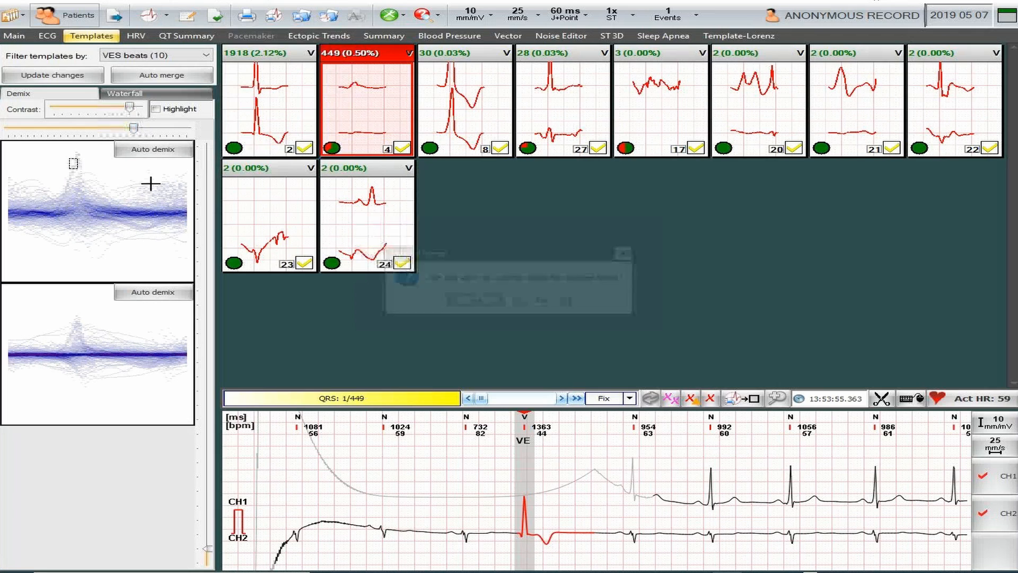
{"action": "left_click", "coordinate": [491, 301]}
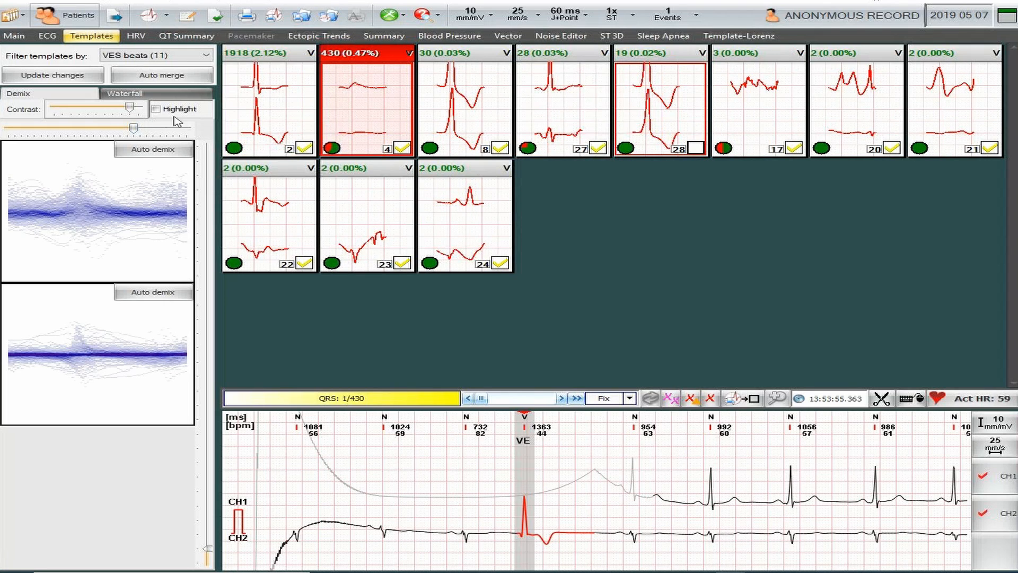
Examine the remaining beats of template 4 in the Waterfall view for ventricular beats and noise
{"action": "left_click", "coordinate": [168, 94]}
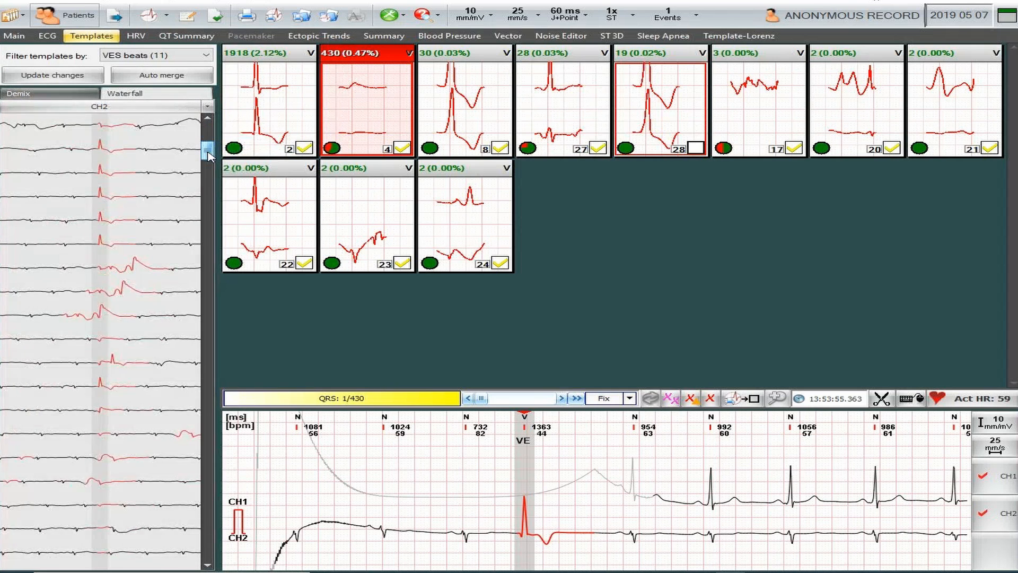
{"action": "left_click_drag", "start_coordinate": [208, 160], "coordinate": [211, 172]}
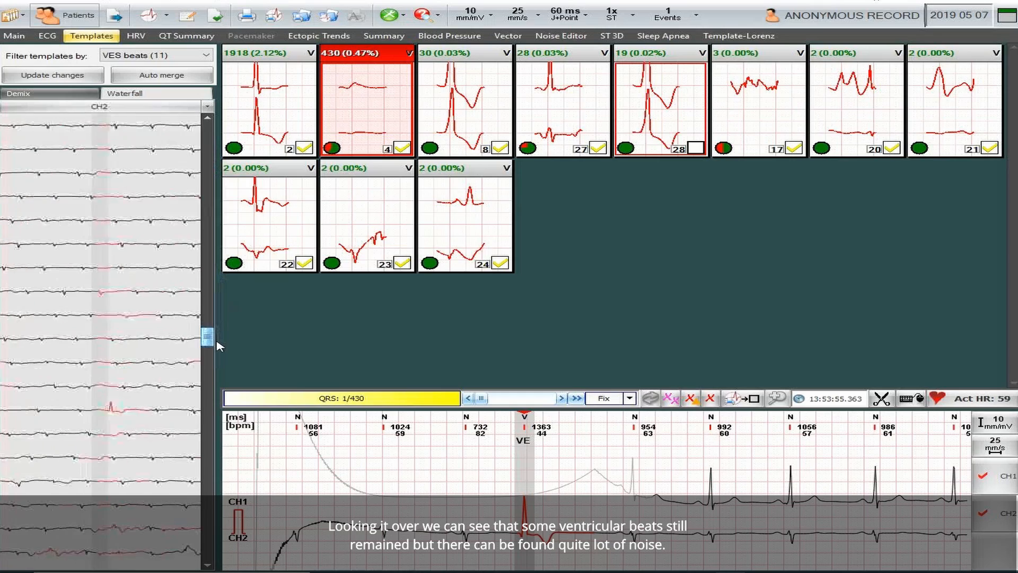
{"action": "left_click_drag", "start_coordinate": [211, 398], "coordinate": [212, 410]}
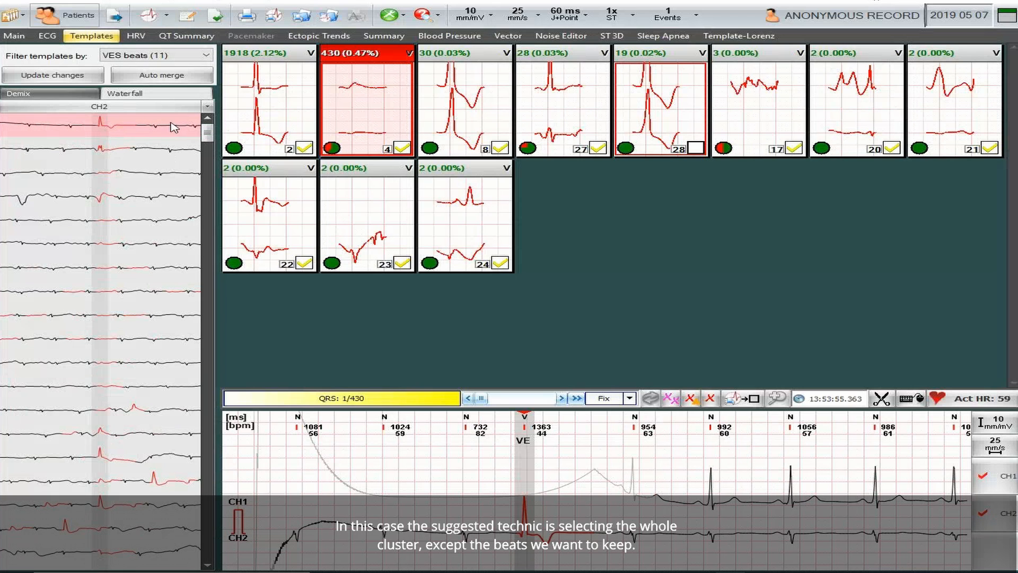
Select all beats of template 4 in the Waterfall view, from the first to the last
{"action": "left_click_drag", "start_coordinate": [207, 133], "coordinate": [208, 550]}
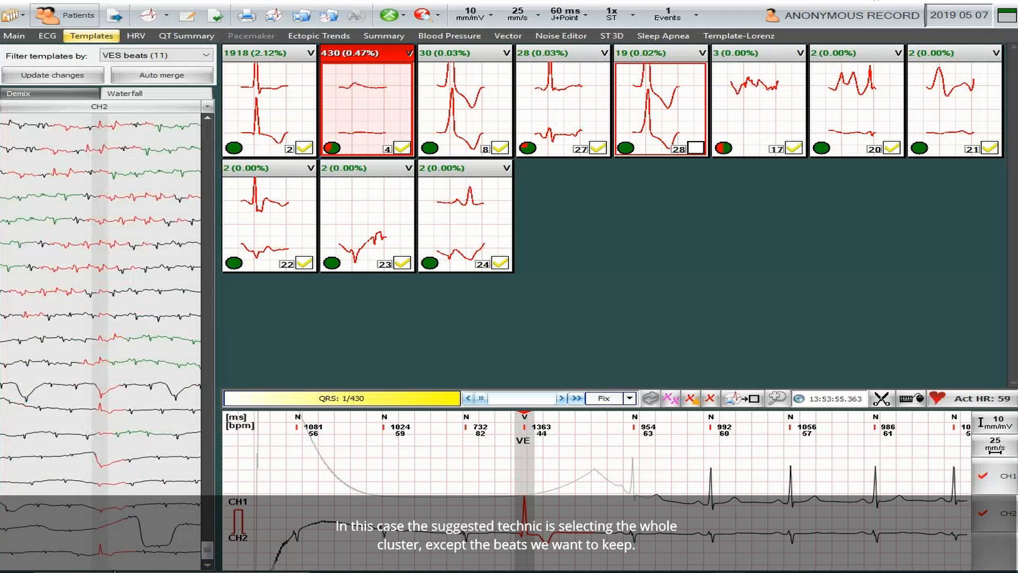
{"action": "left_click", "coordinate": [101, 558], "text": "shift"}
{"action": "left_click_drag", "start_coordinate": [208, 556], "coordinate": [208, 133]}
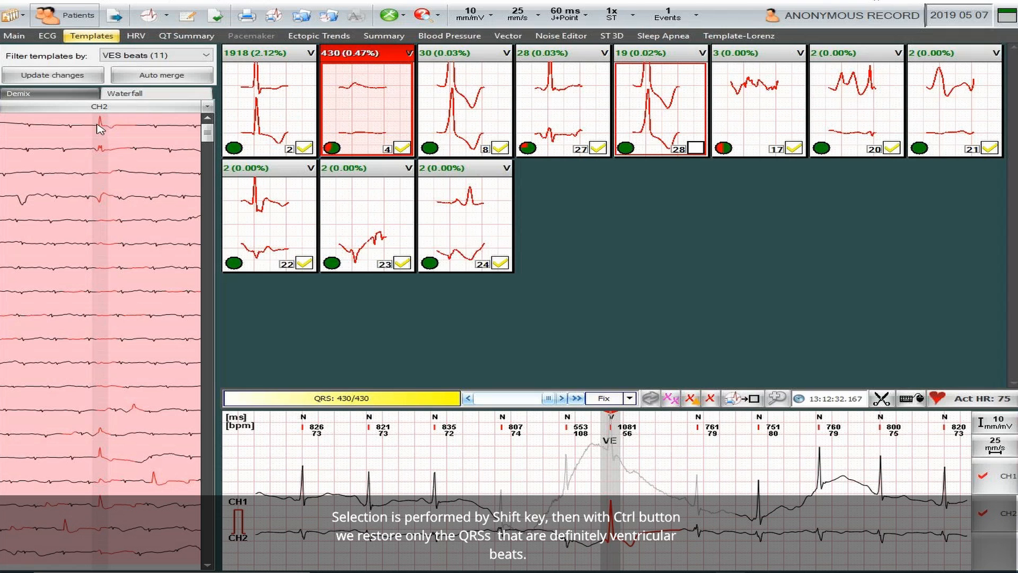
Take the definitely ventricular beats QRS 1, 15 and 17 out of the template 4 selection
{"action": "left_click", "coordinate": [107, 127], "text": "ctrl"}
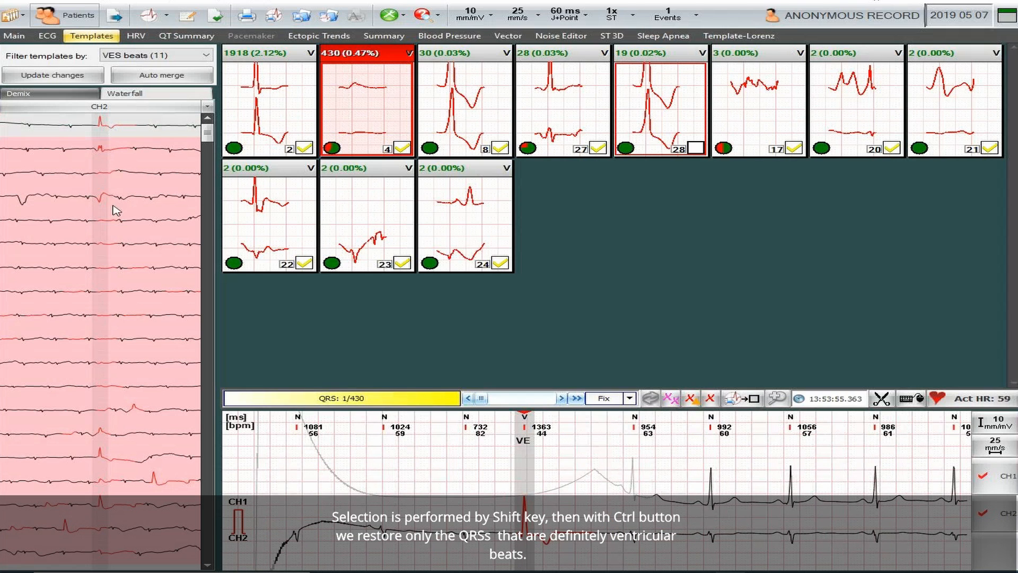
{"action": "left_click", "coordinate": [107, 459], "text": "ctrl"}
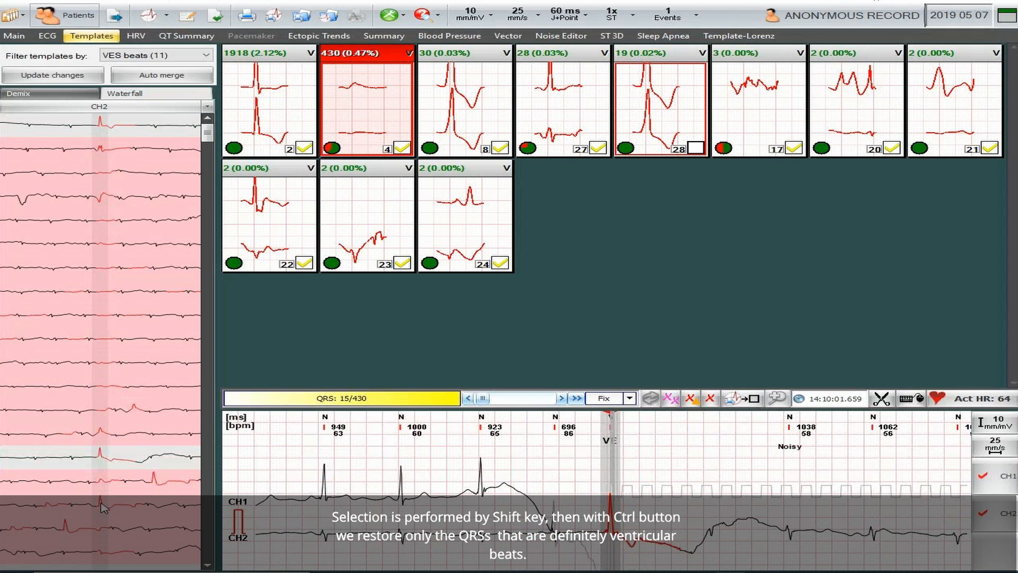
{"action": "left_click", "coordinate": [106, 513], "text": "ctrl"}
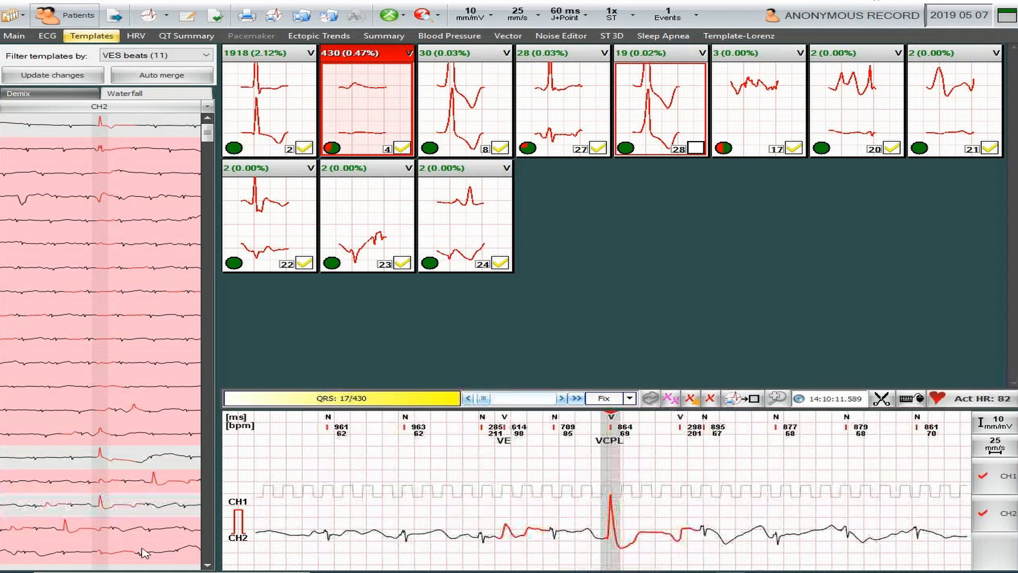
Deselect the ventricular beats QRS 20 to 24 and QRS 30 in the Waterfall list of template 4
{"action": "left_click", "coordinate": [208, 549]}
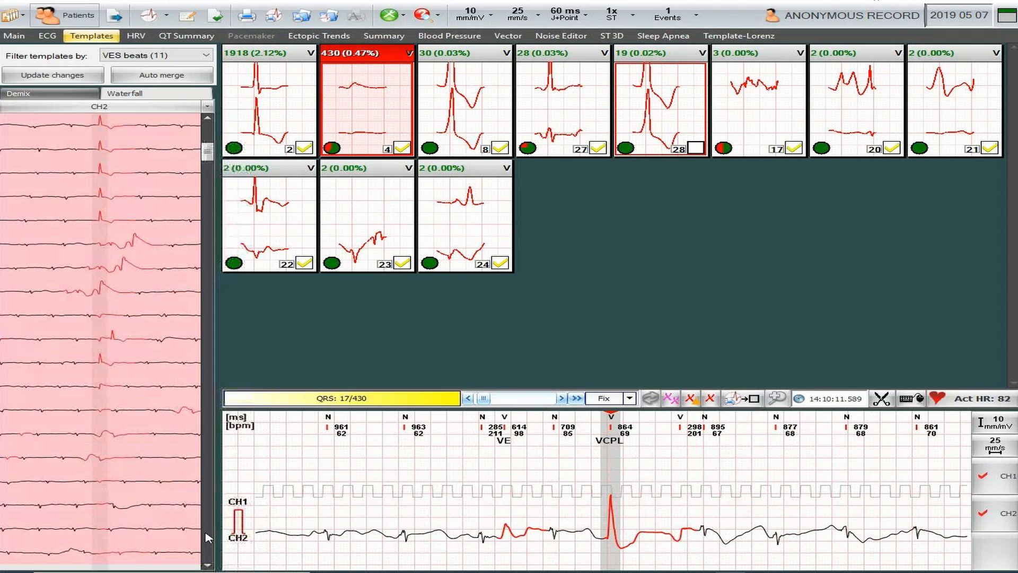
{"action": "left_click", "coordinate": [108, 128], "text": "ctrl"}
{"action": "left_click", "coordinate": [113, 153], "text": "ctrl"}
{"action": "left_click", "coordinate": [109, 177], "text": "ctrl"}
{"action": "left_click", "coordinate": [108, 199], "text": "ctrl"}
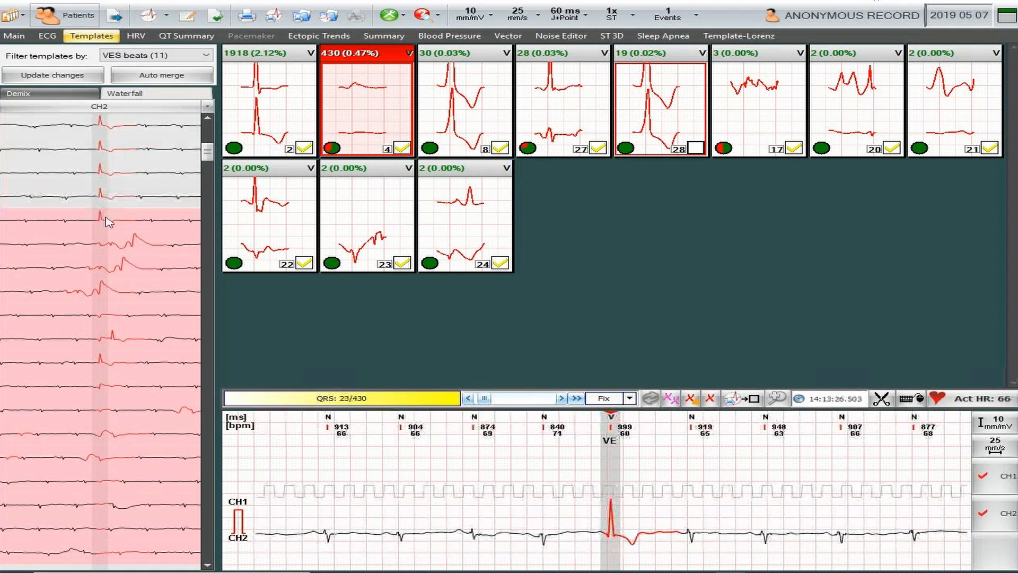
{"action": "left_click", "coordinate": [108, 221], "text": "ctrl"}
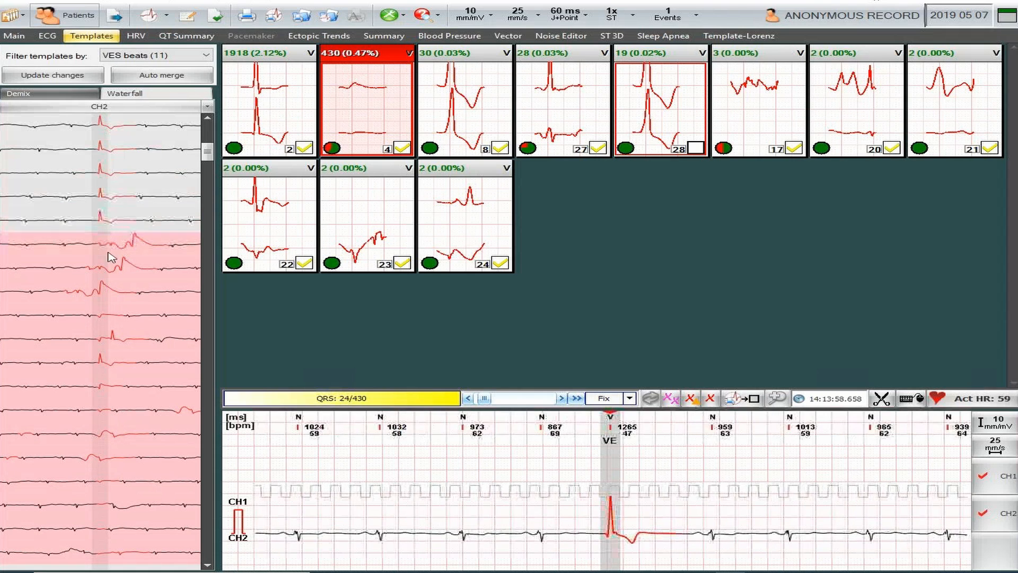
{"action": "left_click", "coordinate": [107, 365], "text": "ctrl"}
Deselect the ventricular beats QRS 41 and QRS 87 further down the Waterfall list
{"action": "left_click", "coordinate": [211, 554]}
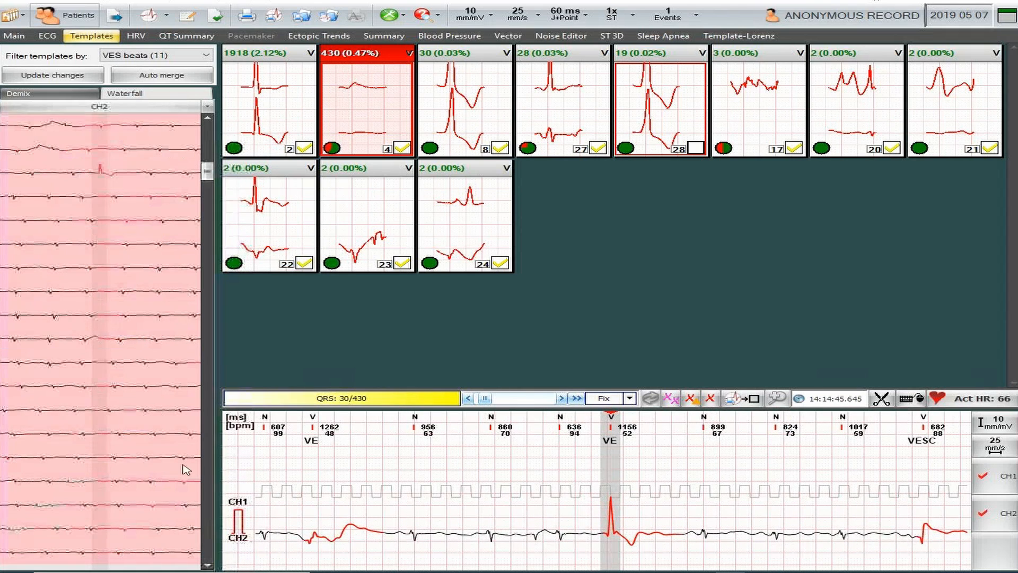
{"action": "left_click", "coordinate": [107, 173], "text": "ctrl"}
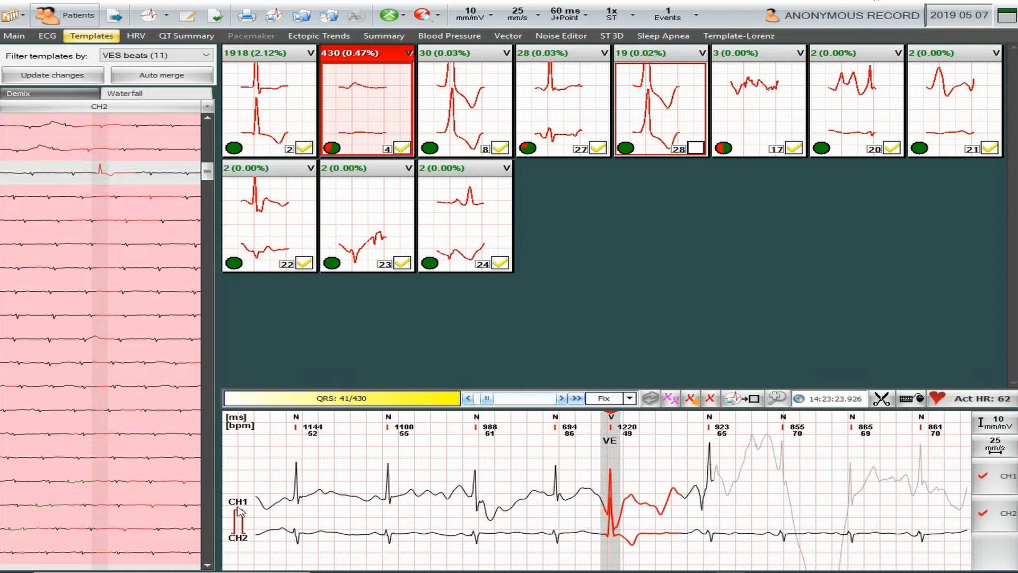
{"action": "left_click", "coordinate": [210, 543]}
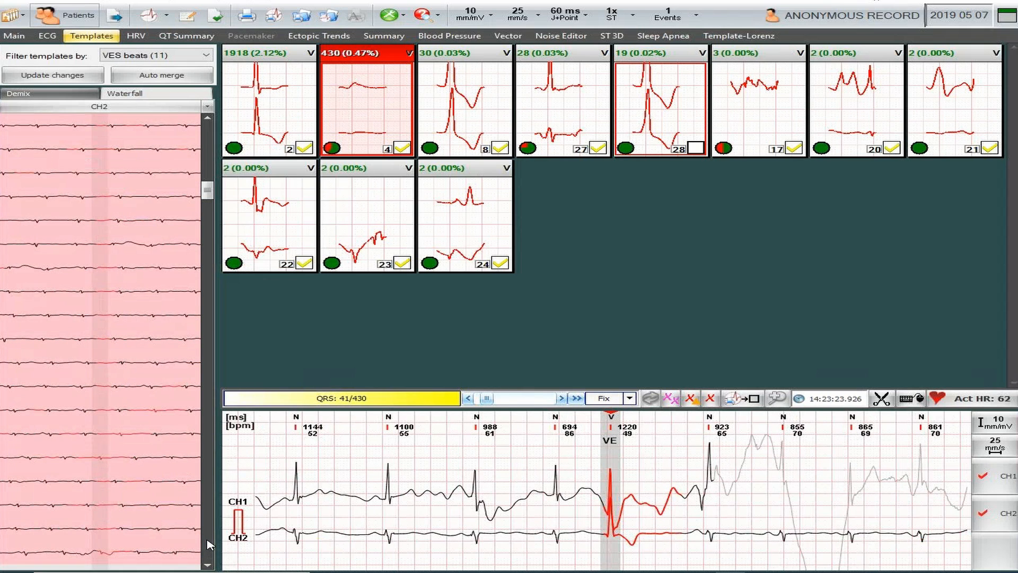
{"action": "left_click", "coordinate": [208, 542]}
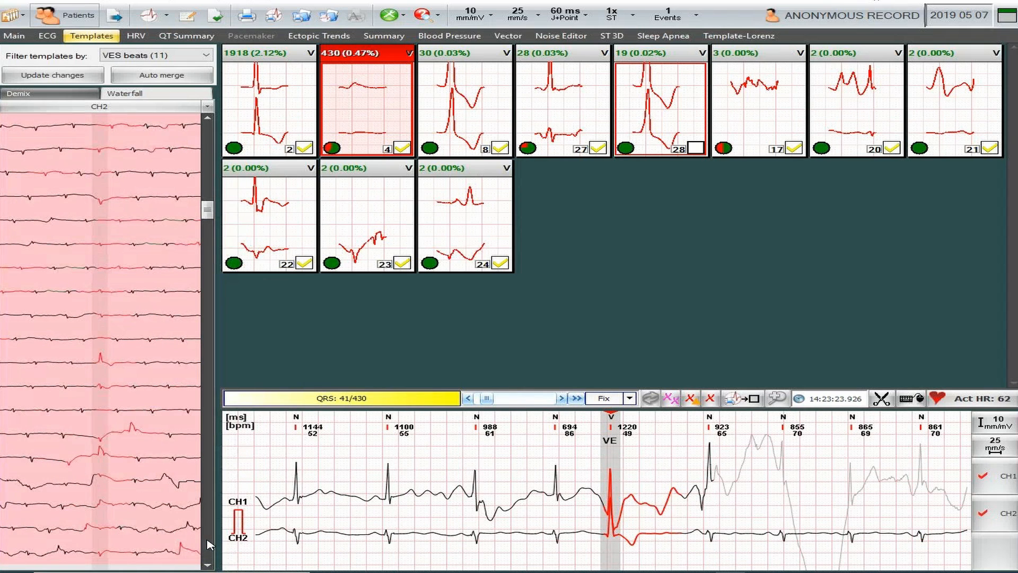
{"action": "left_click", "coordinate": [103, 362]}
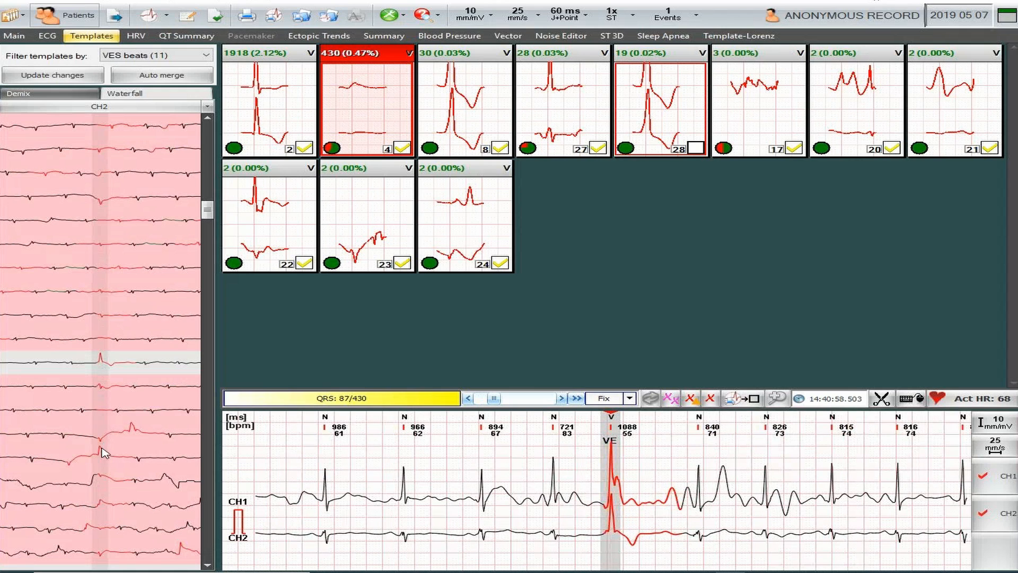
Deselect the ventricular beat QRS 156 and check QRS 170 in the ECG strip
{"action": "left_click", "coordinate": [208, 546]}
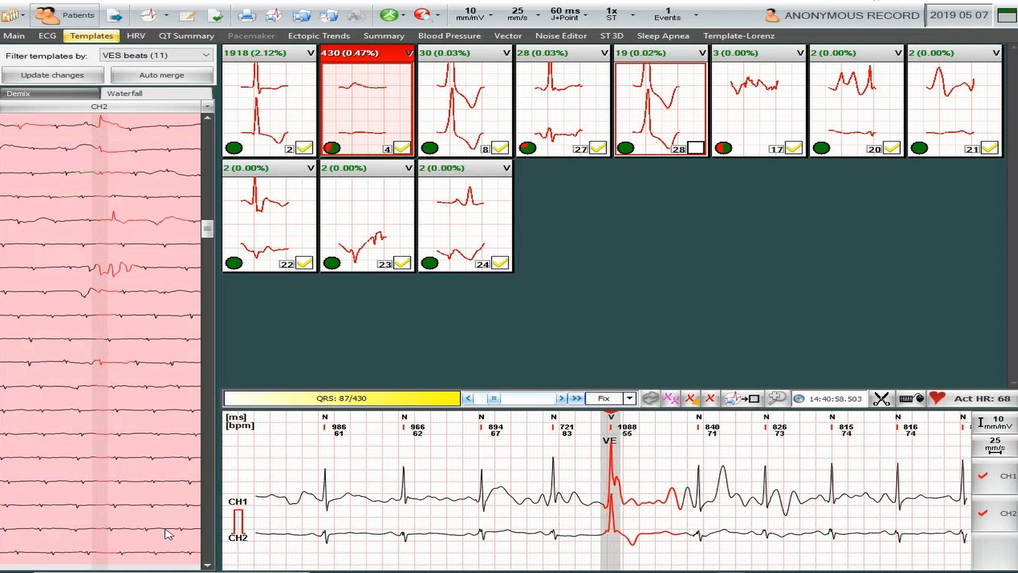
{"action": "left_click", "coordinate": [208, 537]}
{"action": "left_click", "coordinate": [208, 542]}
{"action": "left_click", "coordinate": [207, 542]}
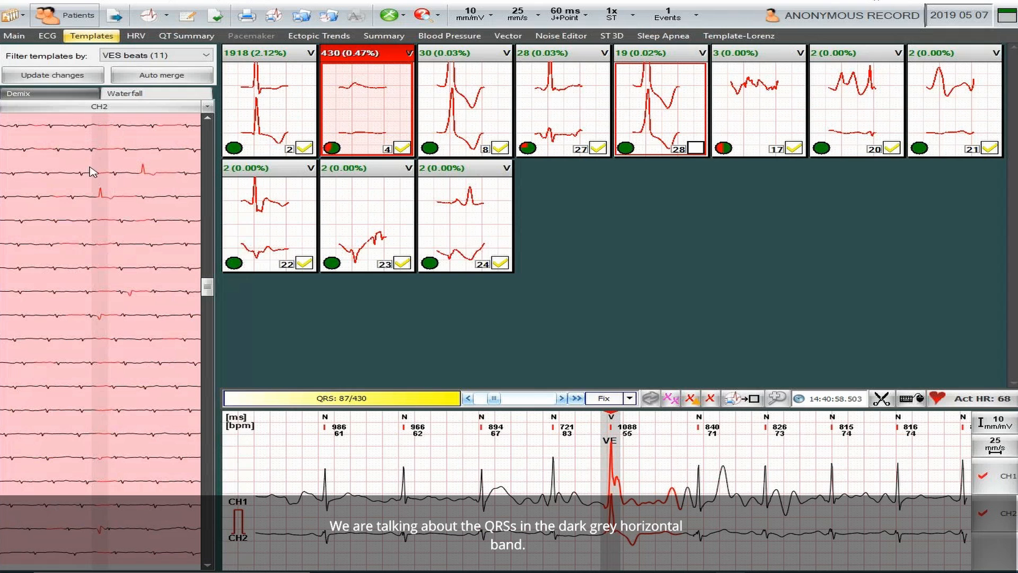
{"action": "left_click", "coordinate": [103, 198]}
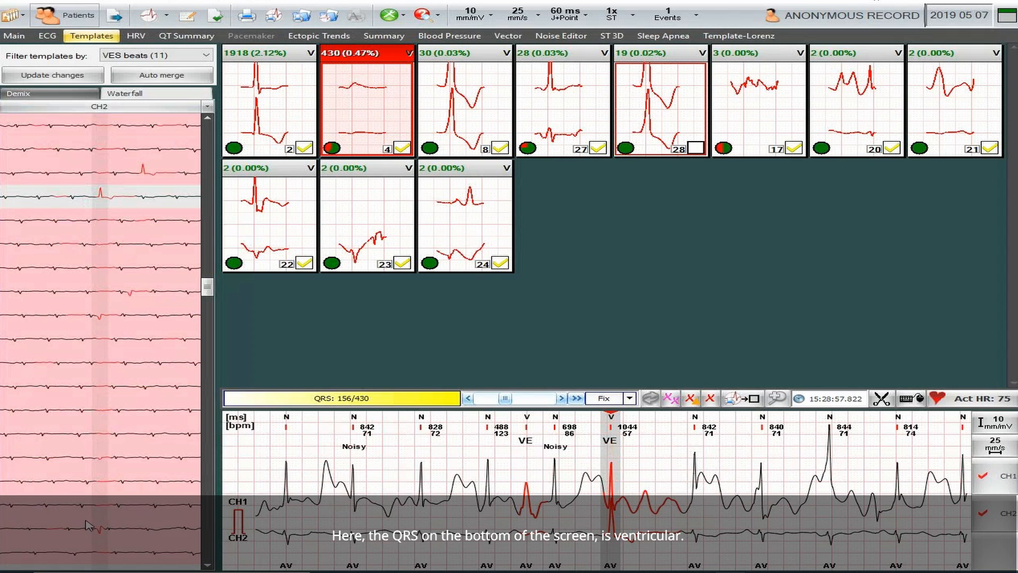
{"action": "left_click", "coordinate": [106, 530]}
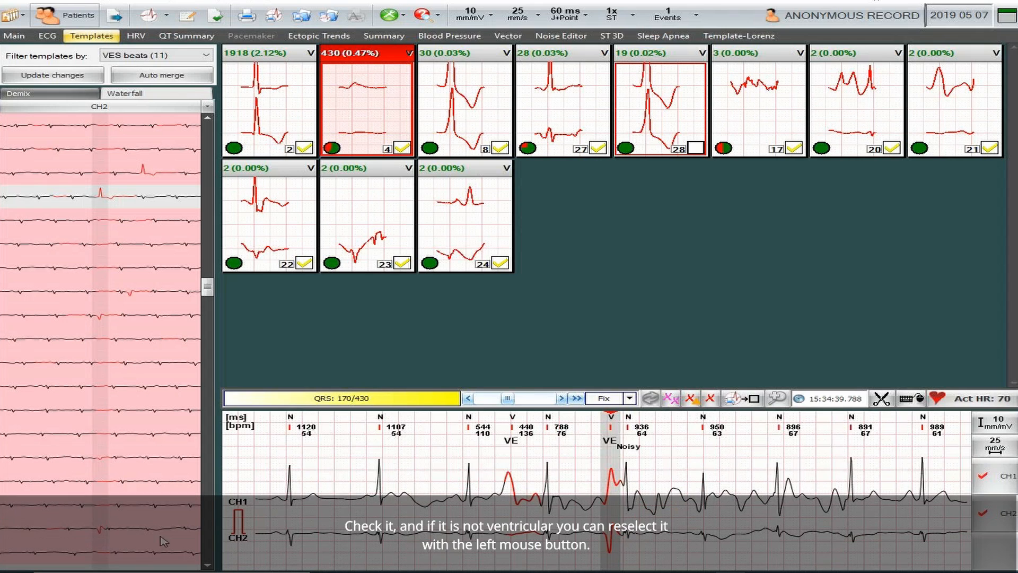
Deselect the ventricular beats QRS 176 and 179, then check QRS 190 in the ECG strip and reselect it
{"action": "left_click", "coordinate": [208, 545]}
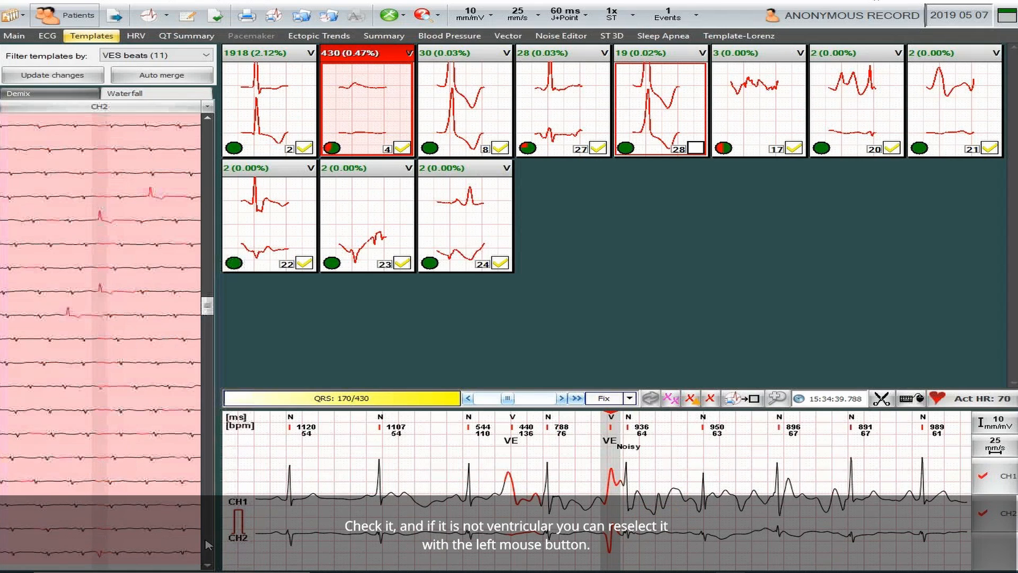
{"action": "left_click", "coordinate": [102, 220]}
{"action": "left_click", "coordinate": [102, 290]}
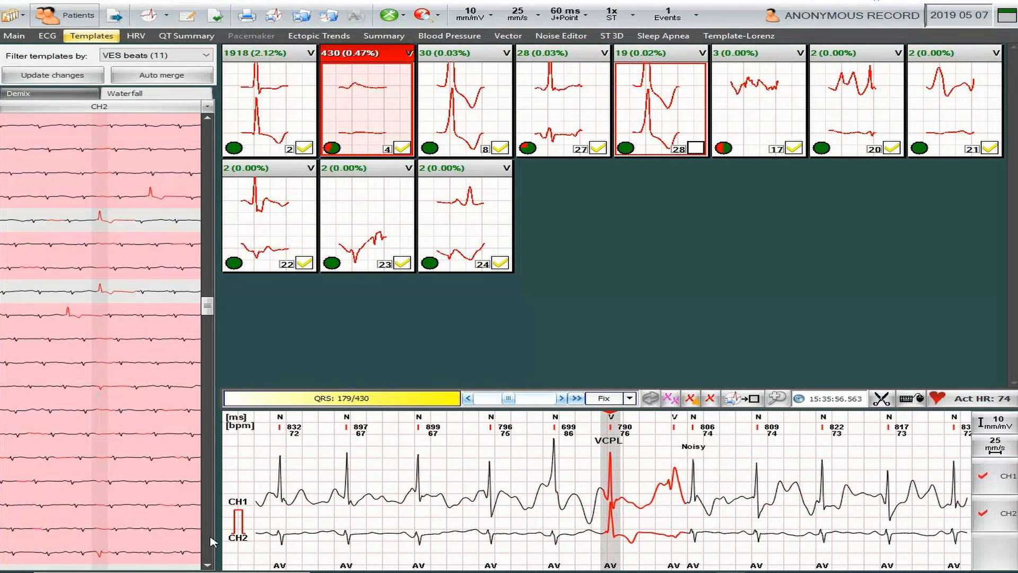
{"action": "left_click", "coordinate": [99, 554]}
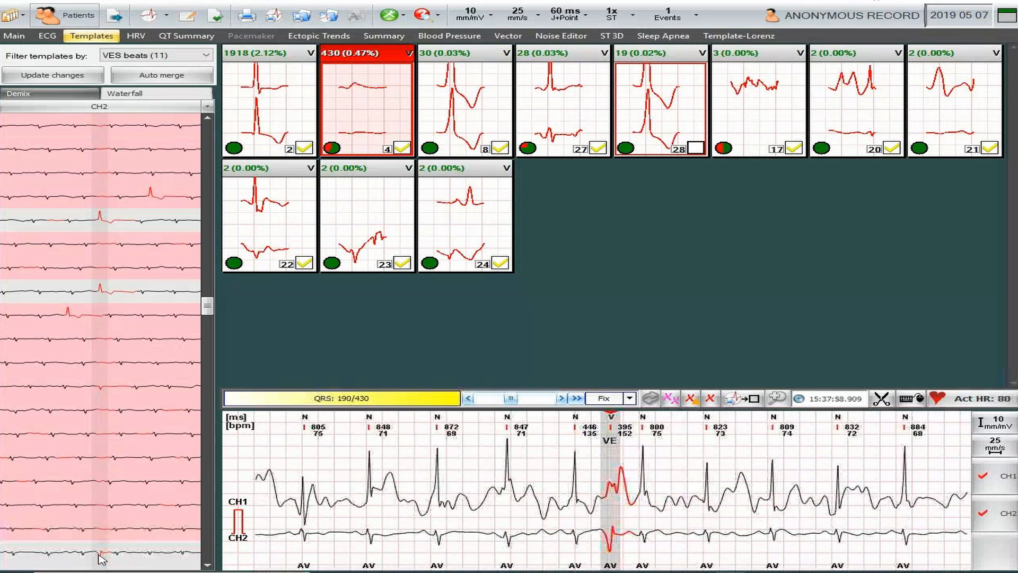
{"action": "left_click", "coordinate": [101, 554]}
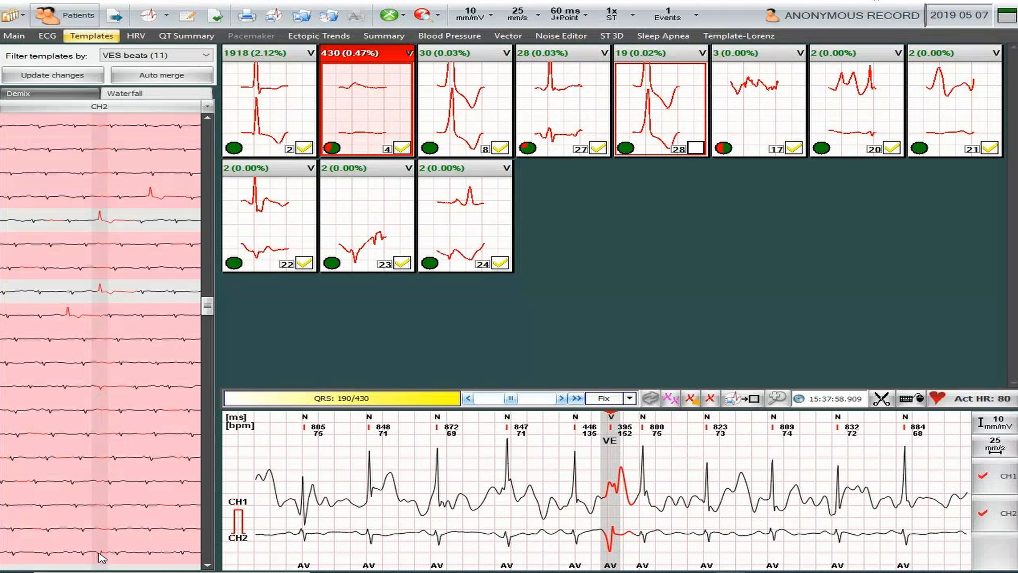
Deselect the ventricular beat QRS 195, then check QRS 198 in the ECG strip and reselect it as noise
{"action": "left_click", "coordinate": [210, 548]}
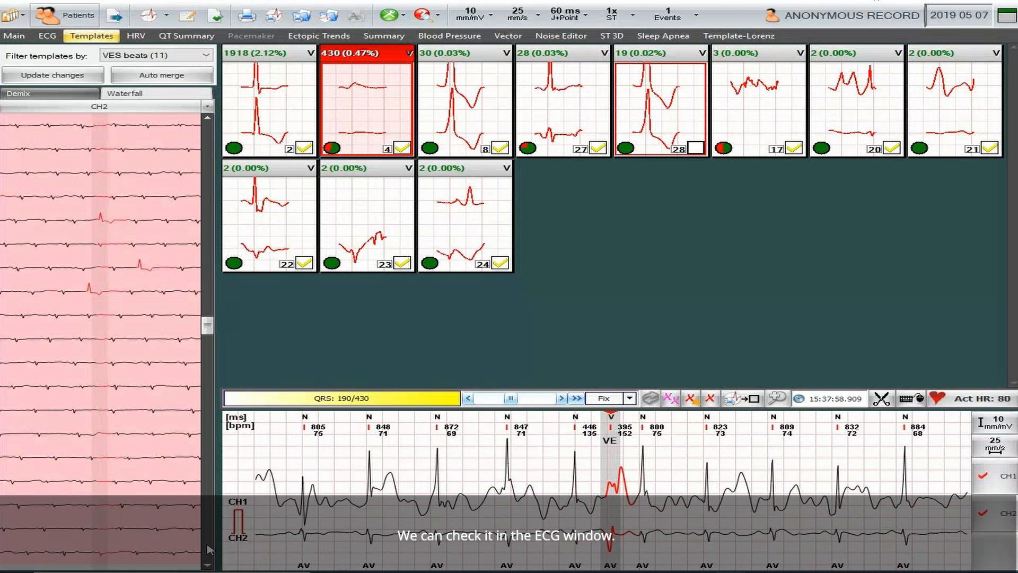
{"action": "left_click", "coordinate": [102, 219]}
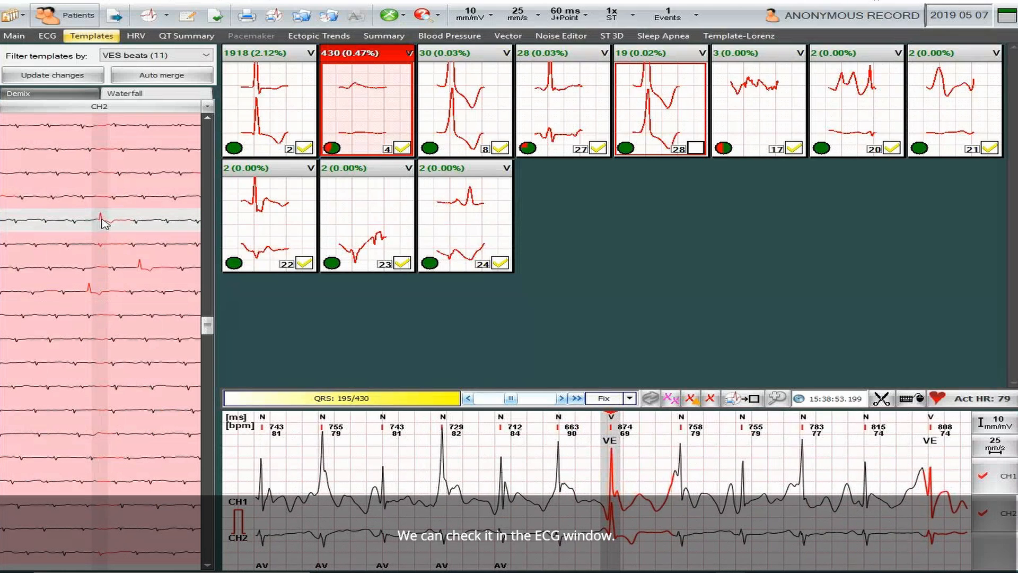
{"action": "left_click", "coordinate": [102, 292]}
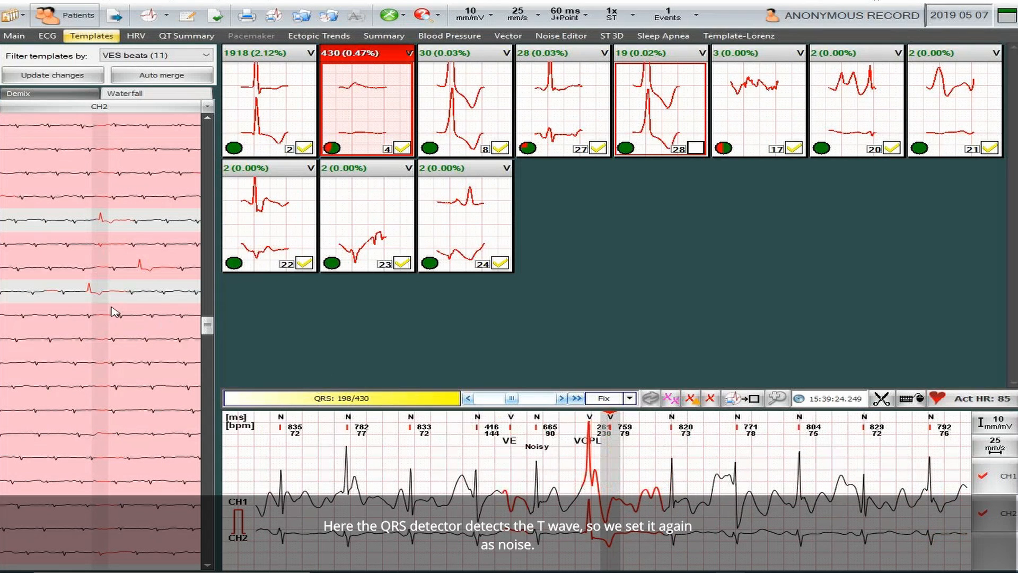
{"action": "left_click", "coordinate": [101, 294]}
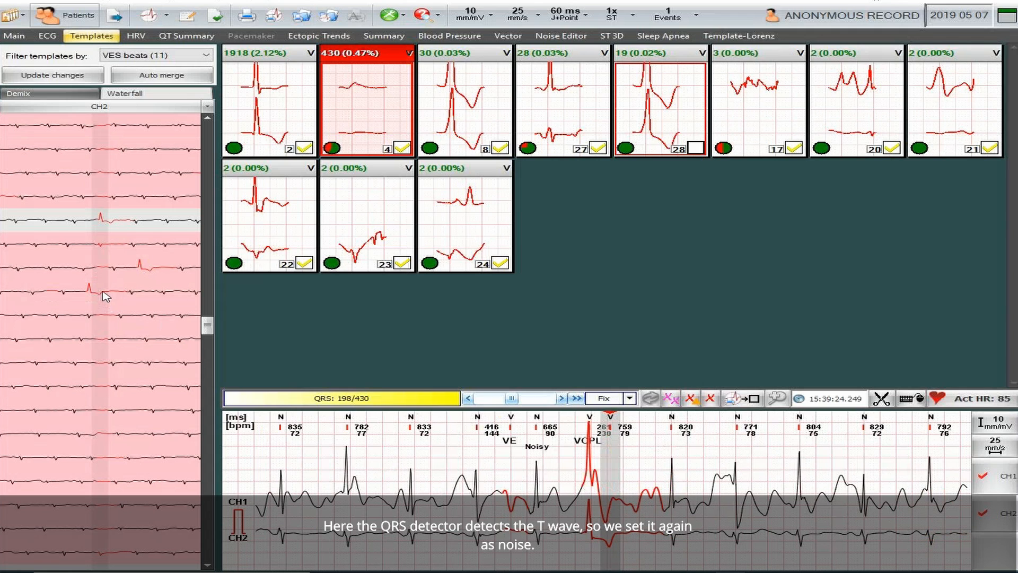
Deselect the ventricular beats QRS 229, 266, 267 and 270 in the Waterfall list
{"action": "left_click", "coordinate": [208, 548]}
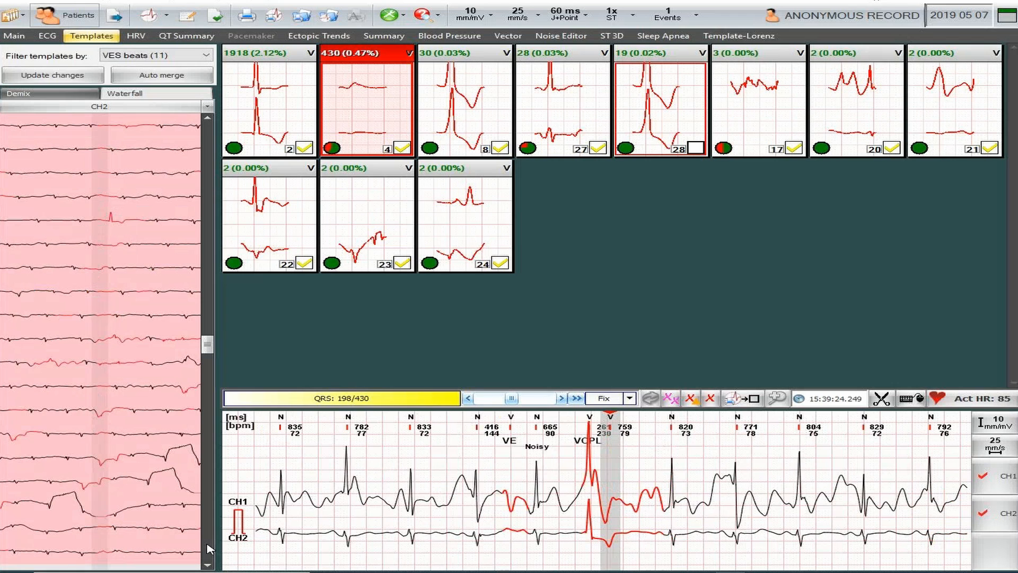
{"action": "left_click", "coordinate": [209, 548]}
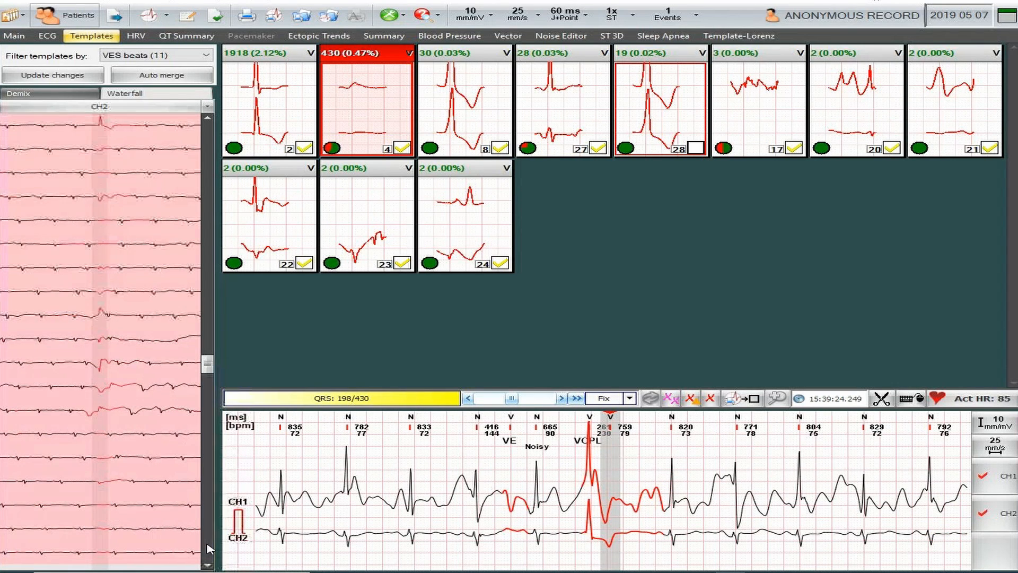
{"action": "left_click", "coordinate": [103, 130]}
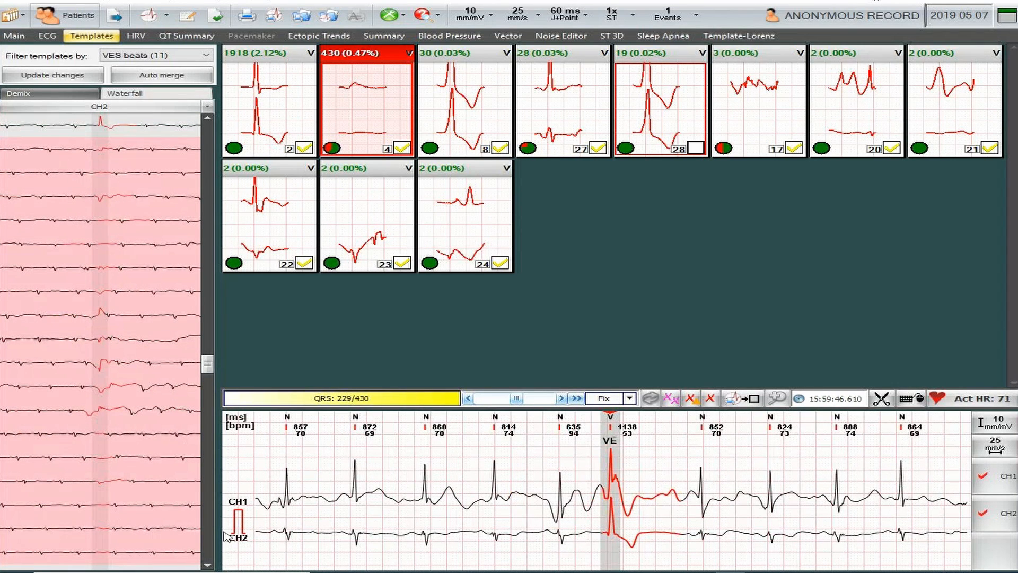
{"action": "left_click", "coordinate": [209, 547]}
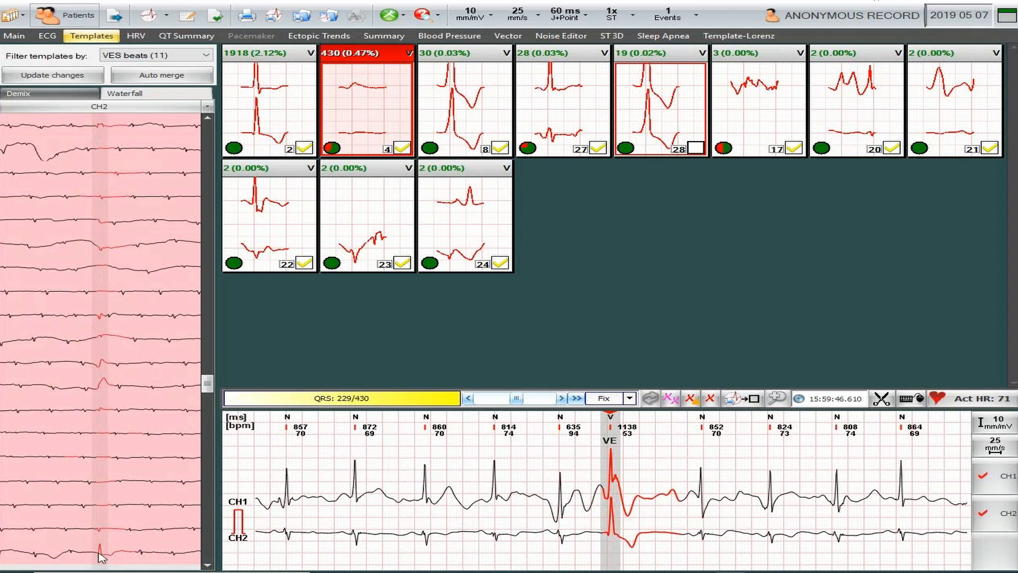
{"action": "left_click", "coordinate": [100, 554]}
{"action": "left_click", "coordinate": [209, 538]}
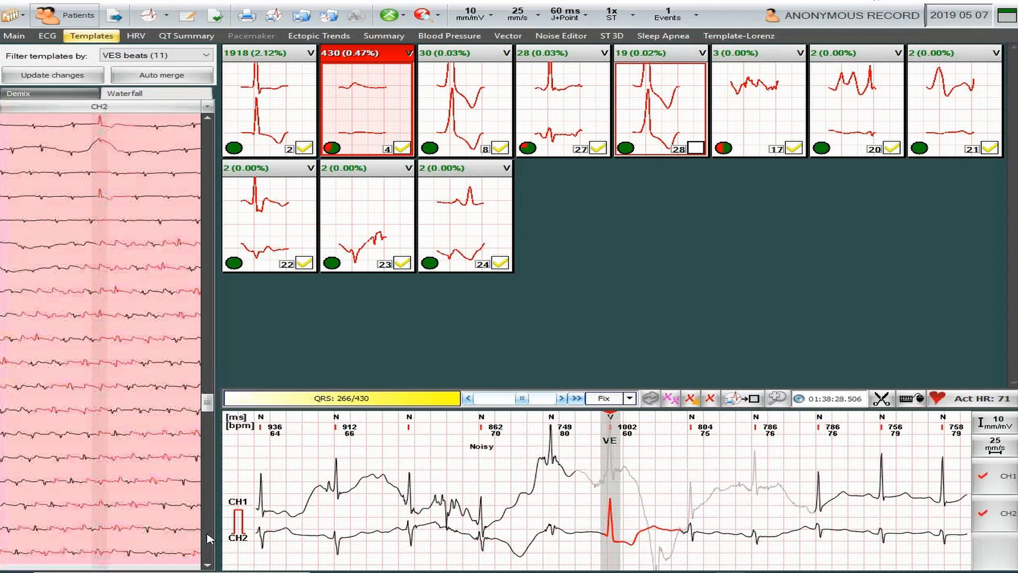
{"action": "left_click", "coordinate": [100, 125]}
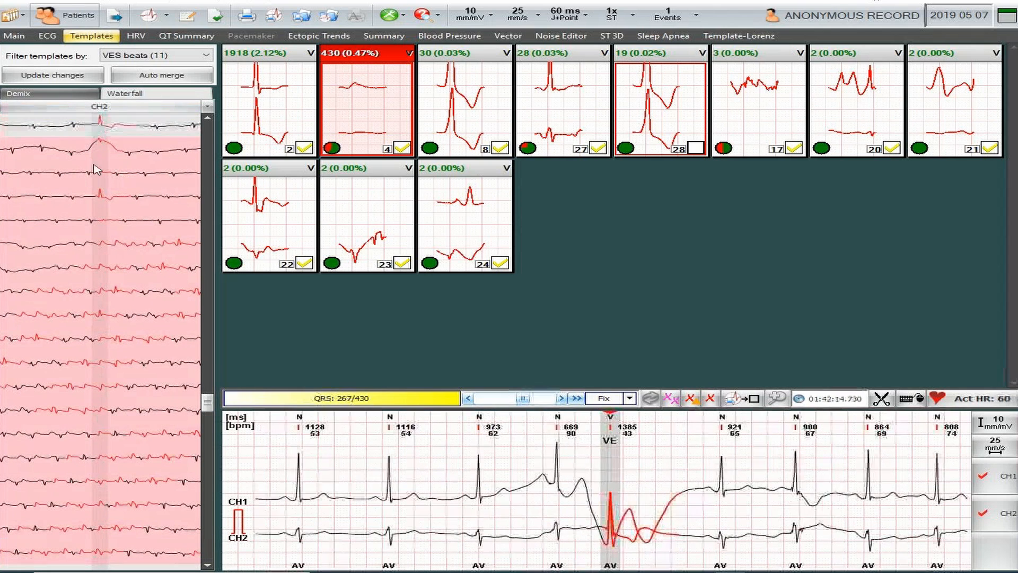
{"action": "left_click", "coordinate": [100, 199]}
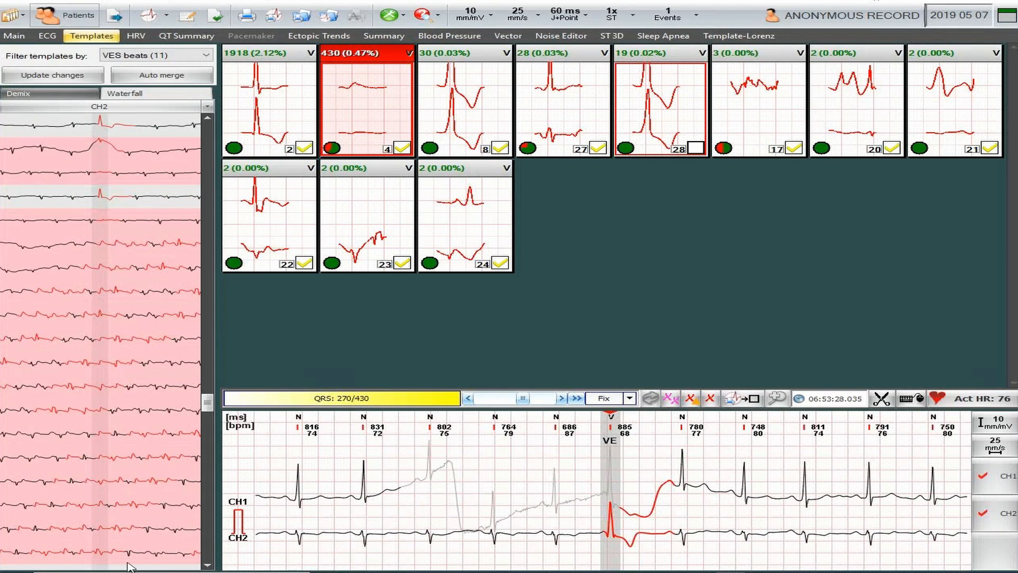
Examine the remaining beats of template 4 down to the end of the Waterfall list for ventricular beats
{"action": "left_click", "coordinate": [208, 546]}
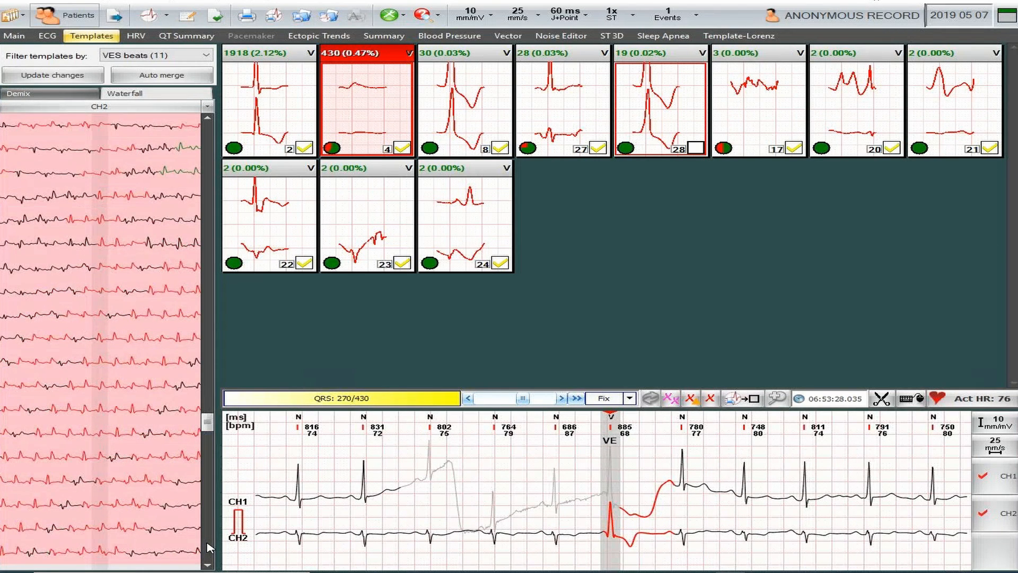
{"action": "left_click", "coordinate": [209, 546]}
{"action": "left_click", "coordinate": [209, 547]}
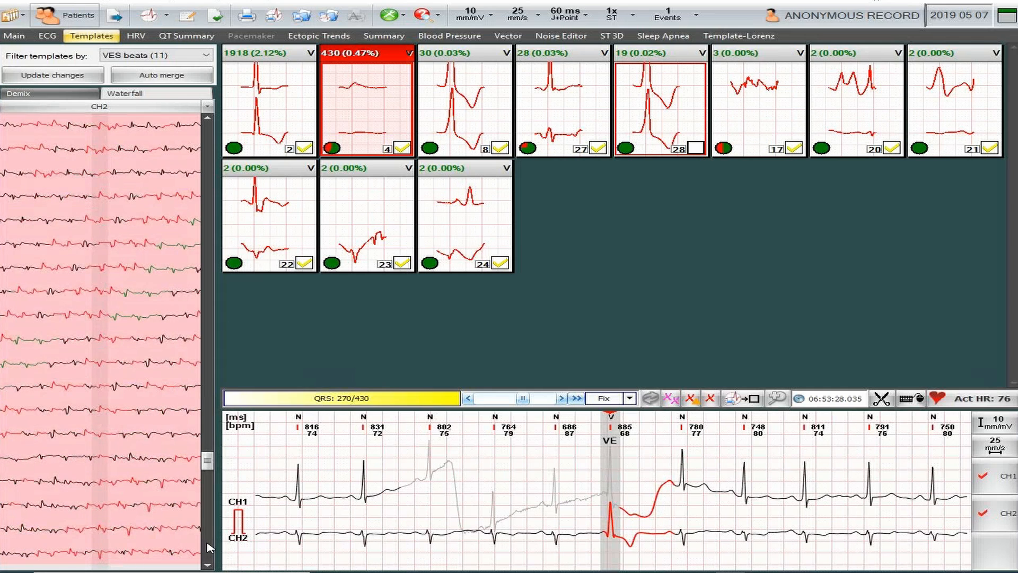
{"action": "left_click", "coordinate": [208, 547]}
{"action": "left_click", "coordinate": [208, 547]}
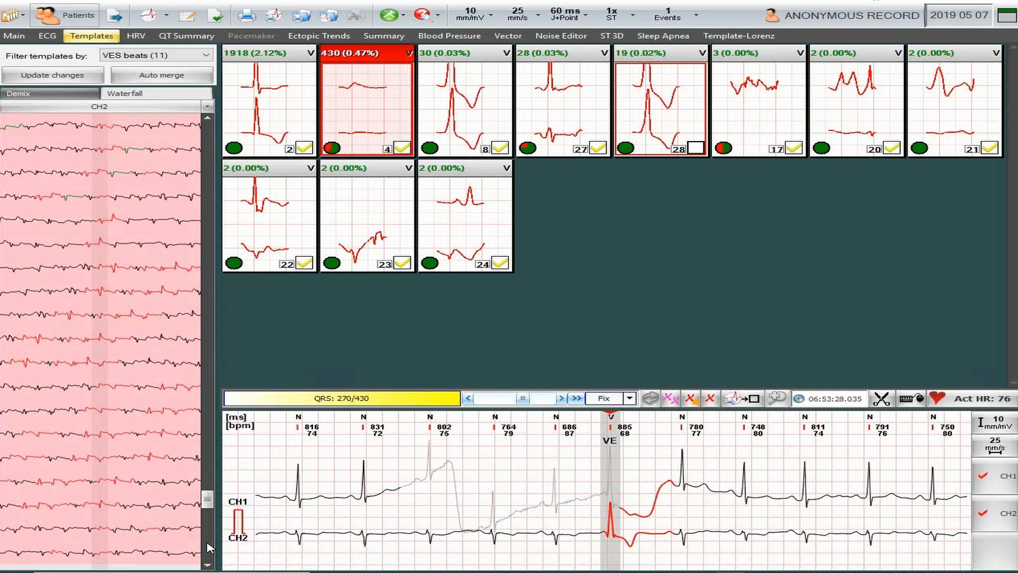
{"action": "left_click", "coordinate": [209, 547]}
{"action": "left_click", "coordinate": [205, 553]}
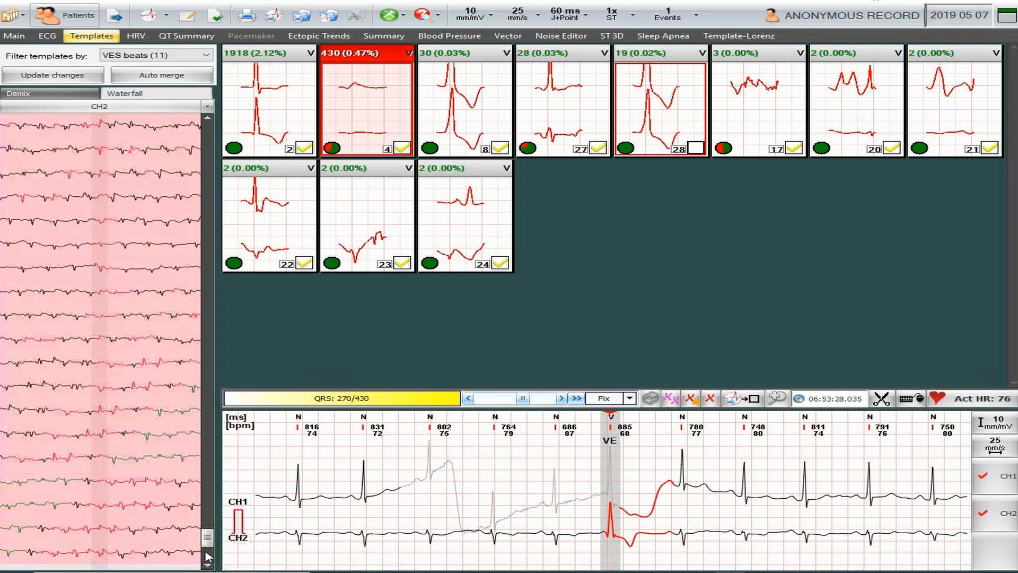
{"action": "left_click", "coordinate": [208, 557]}
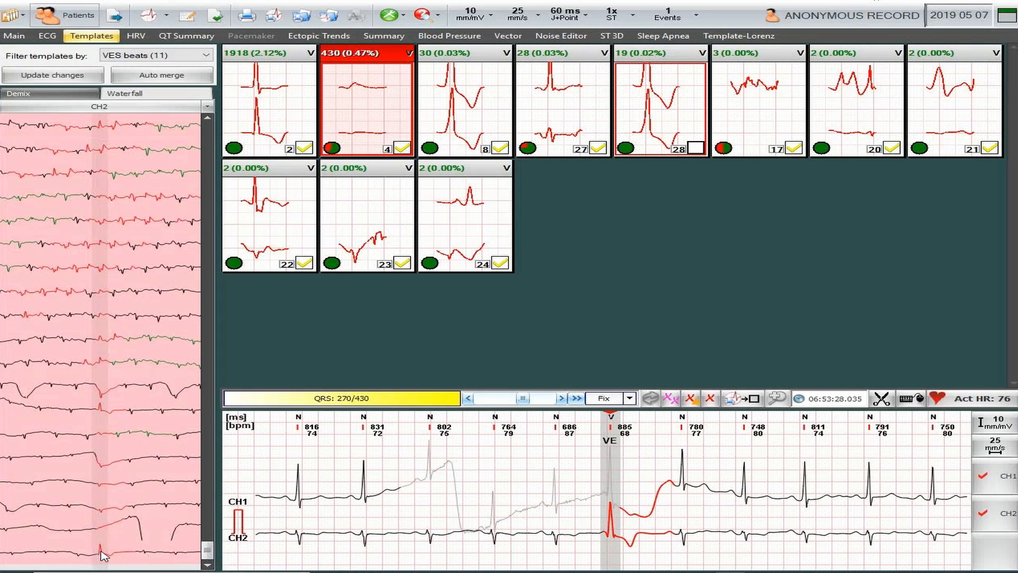
Deselect the ventricular beats QRS 430 and 424 in the Waterfall list and reclassify the remaining selected beats of template 4 as Noise/Deleted
{"action": "left_click", "coordinate": [108, 550]}
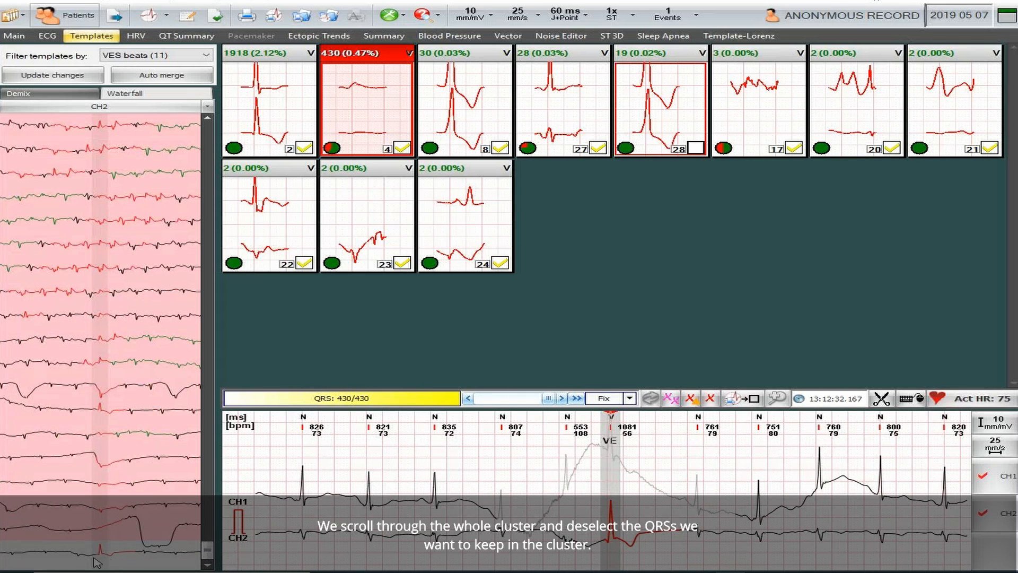
{"action": "left_click", "coordinate": [108, 410]}
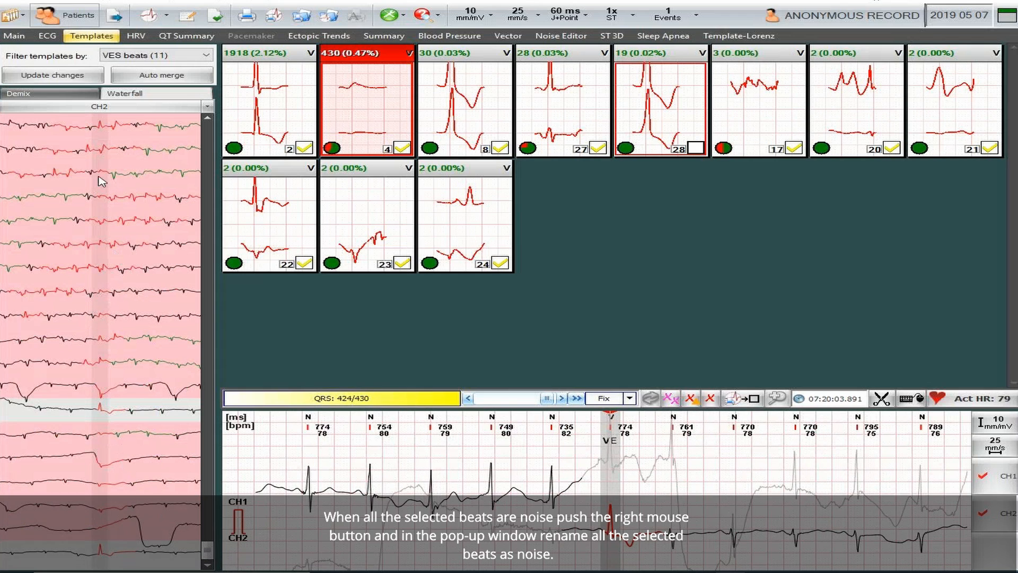
{"action": "right_click", "coordinate": [105, 296]}
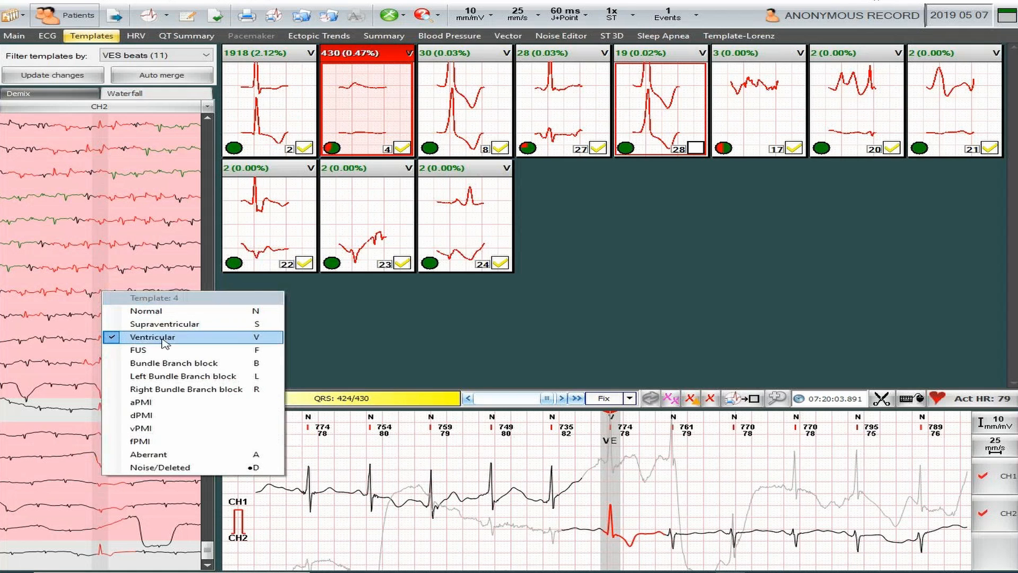
{"action": "left_click", "coordinate": [139, 467]}
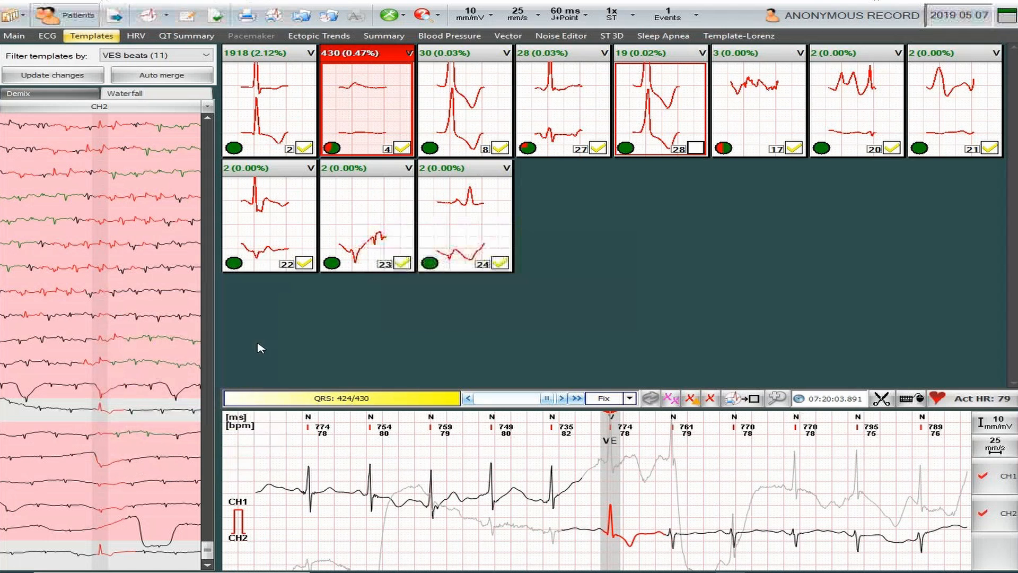
Check ventricular templates 2 and 7 in the Demix view, and look for the Noise entry among the template filters
{"action": "left_click", "coordinate": [284, 116]}
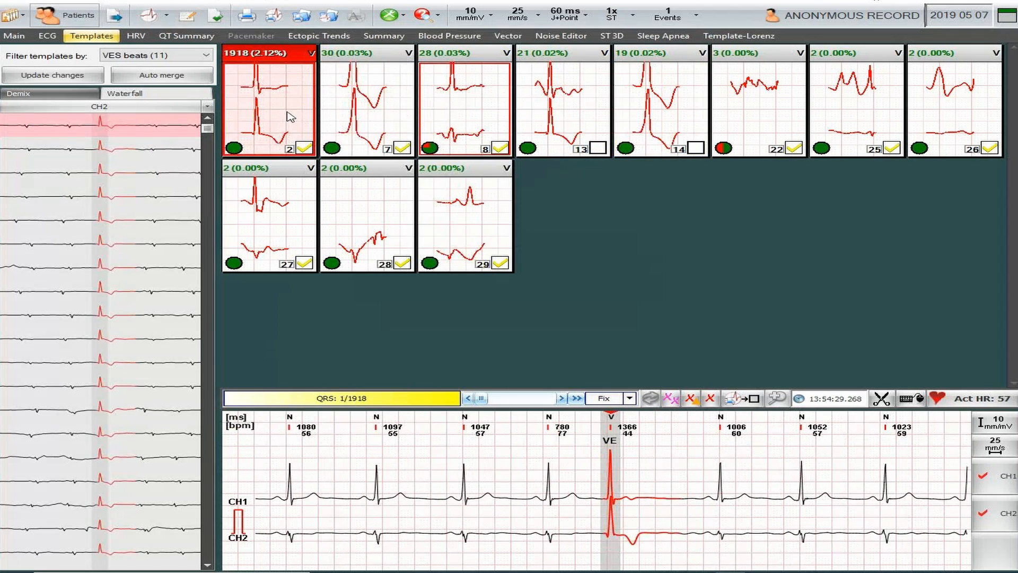
{"action": "left_click", "coordinate": [19, 93]}
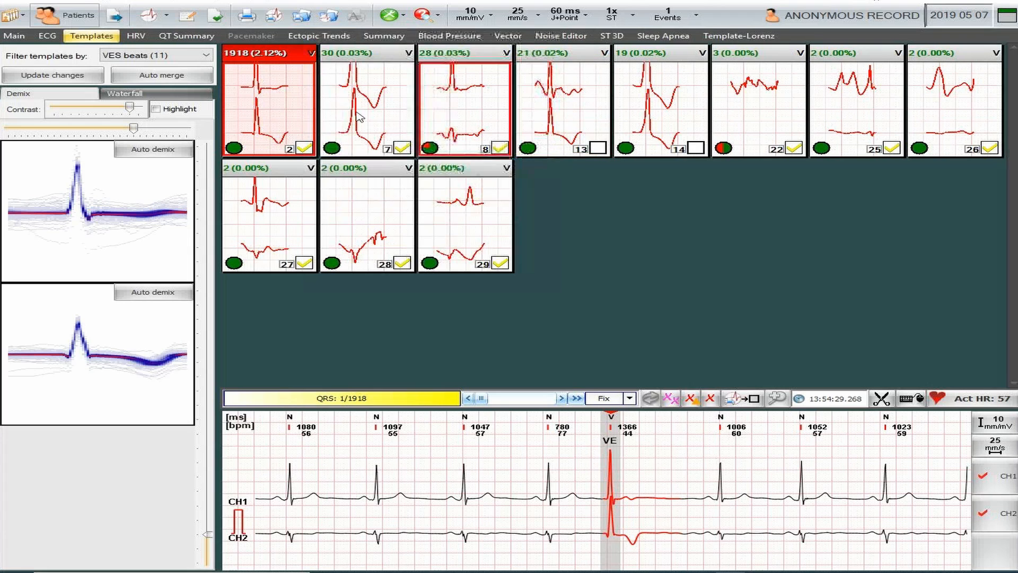
{"action": "left_click", "coordinate": [187, 56]}
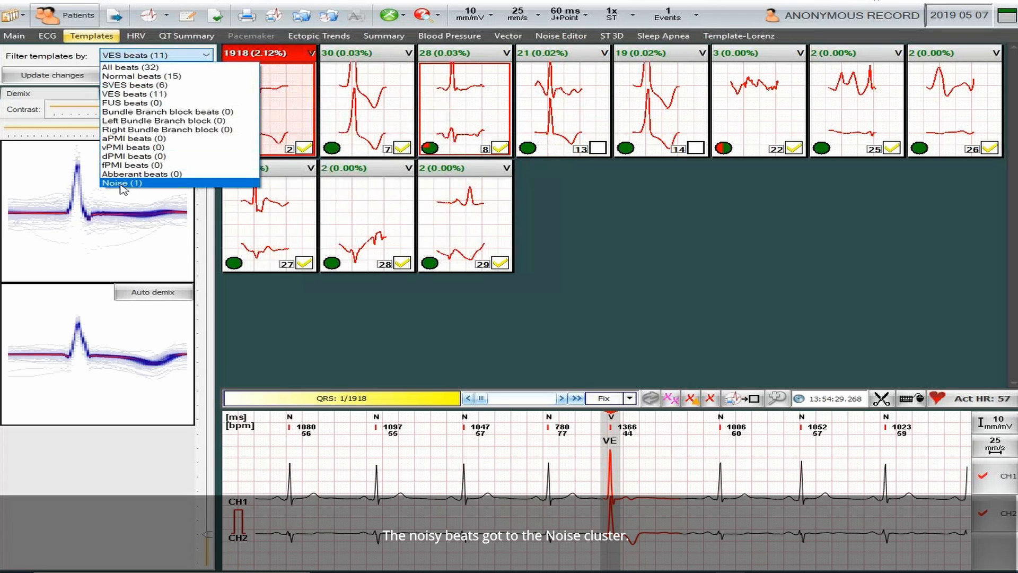
{"action": "left_click", "coordinate": [139, 98]}
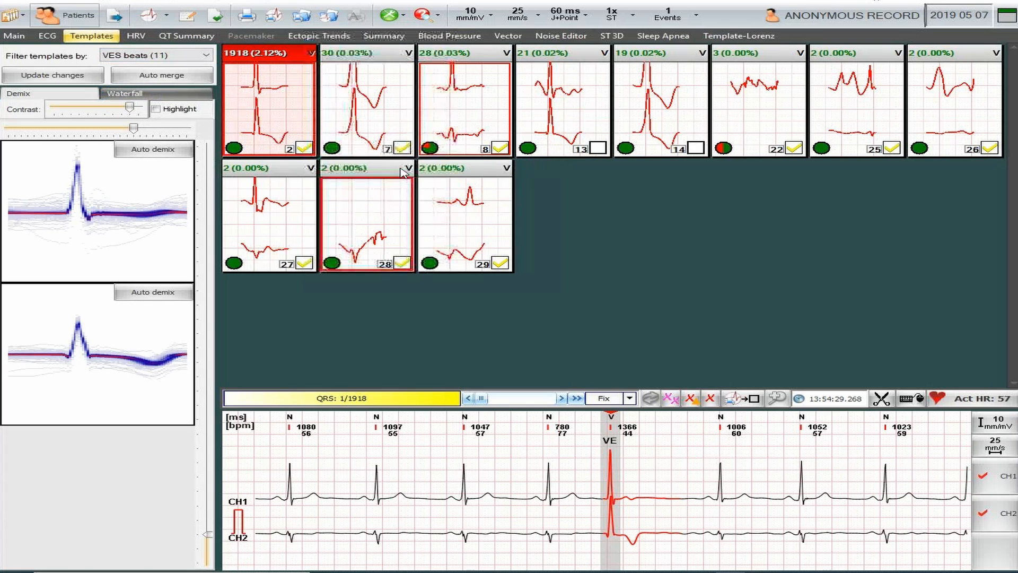
{"action": "left_click", "coordinate": [380, 112]}
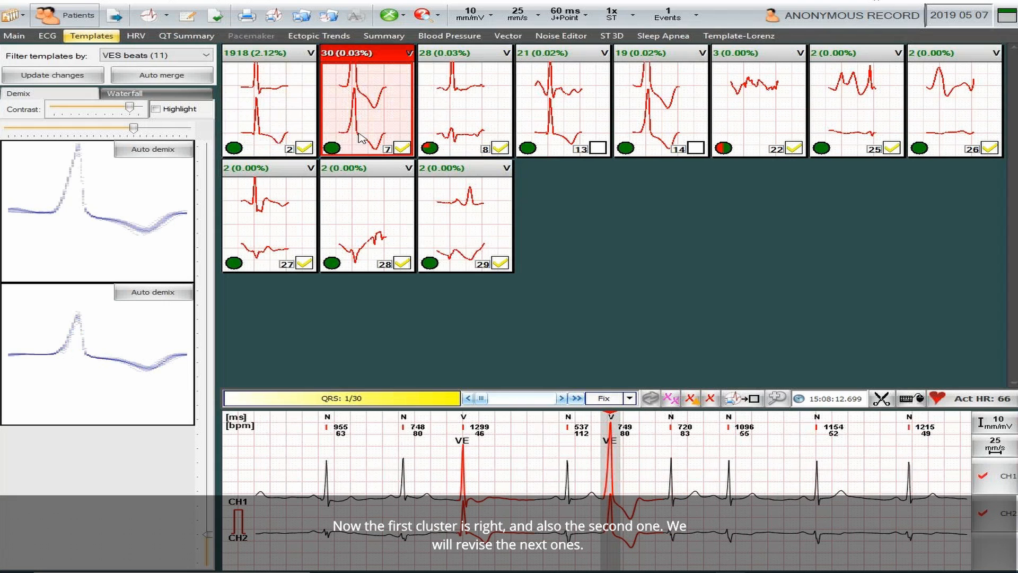
Examine the beats of template 8 in the ECG strip and the Waterfall list for true ventricular beats
{"action": "left_click", "coordinate": [473, 116]}
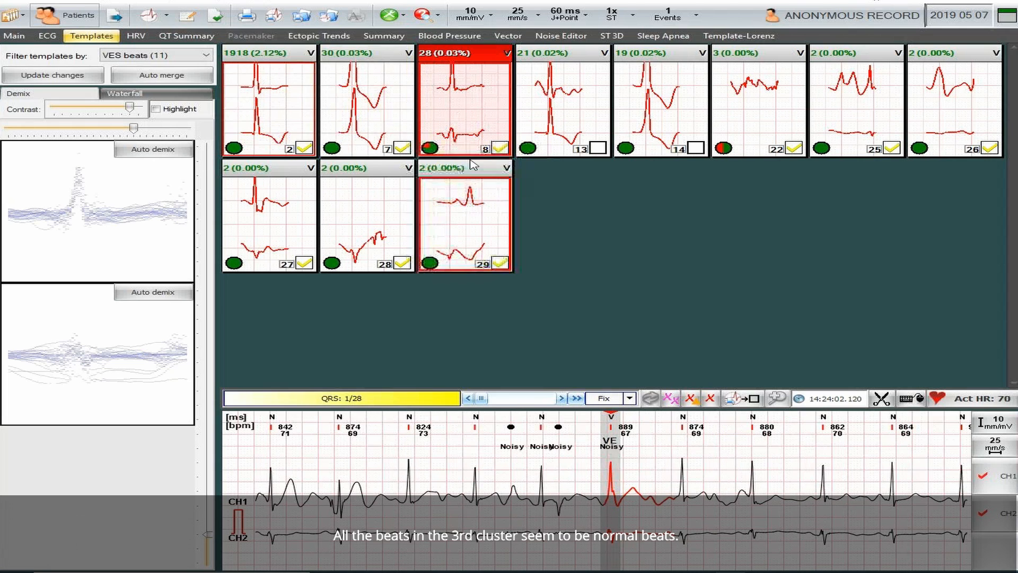
{"action": "mouse_move", "coordinate": [481, 399]}
{"action": "left_mouse_down"}
{"action": "mouse_move", "coordinate": [546, 408]}
{"action": "mouse_move", "coordinate": [491, 405]}
{"action": "left_mouse_up"}
{"action": "left_click", "coordinate": [180, 94]}
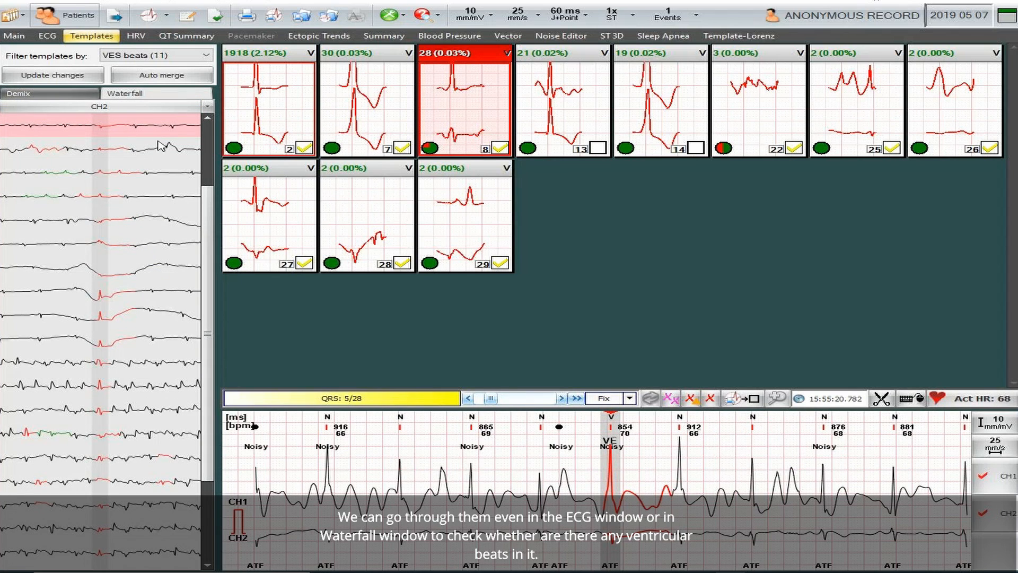
{"action": "left_click", "coordinate": [112, 301]}
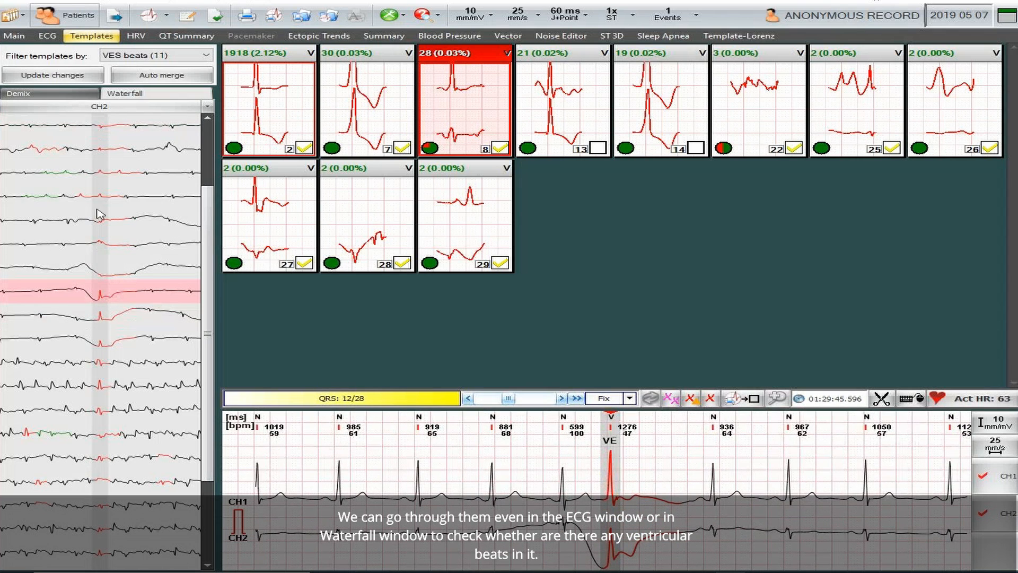
{"action": "left_click", "coordinate": [111, 131]}
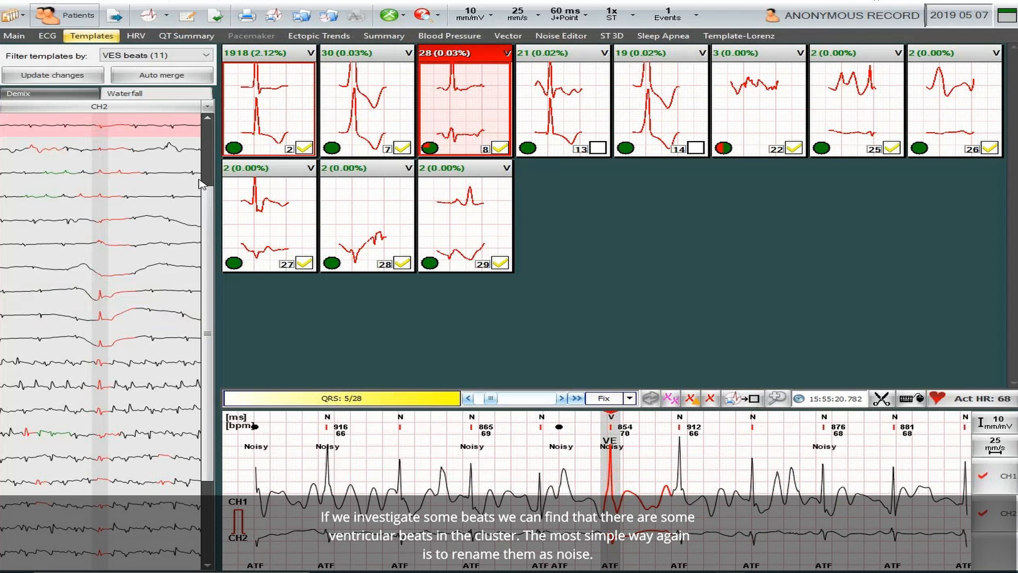
{"action": "left_click_drag", "start_coordinate": [211, 244], "coordinate": [199, 369]}
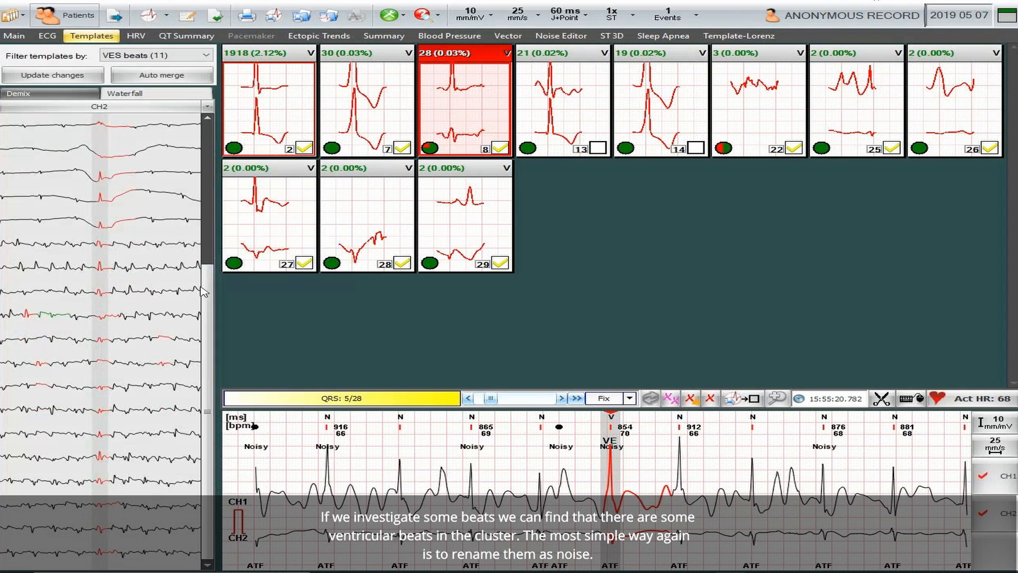
{"action": "scroll", "coordinate": [202, 402], "scroll_direction": "up", "scroll_amount": 1}
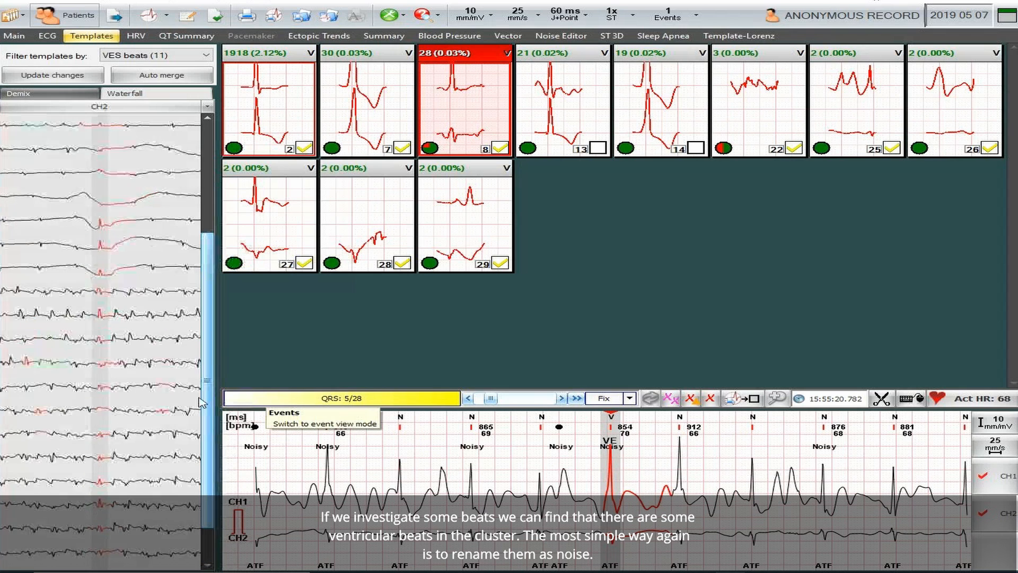
{"action": "scroll", "coordinate": [201, 401], "scroll_direction": "up", "scroll_amount": 1}
{"action": "scroll", "coordinate": [197, 342], "scroll_direction": "up", "scroll_amount": 2}
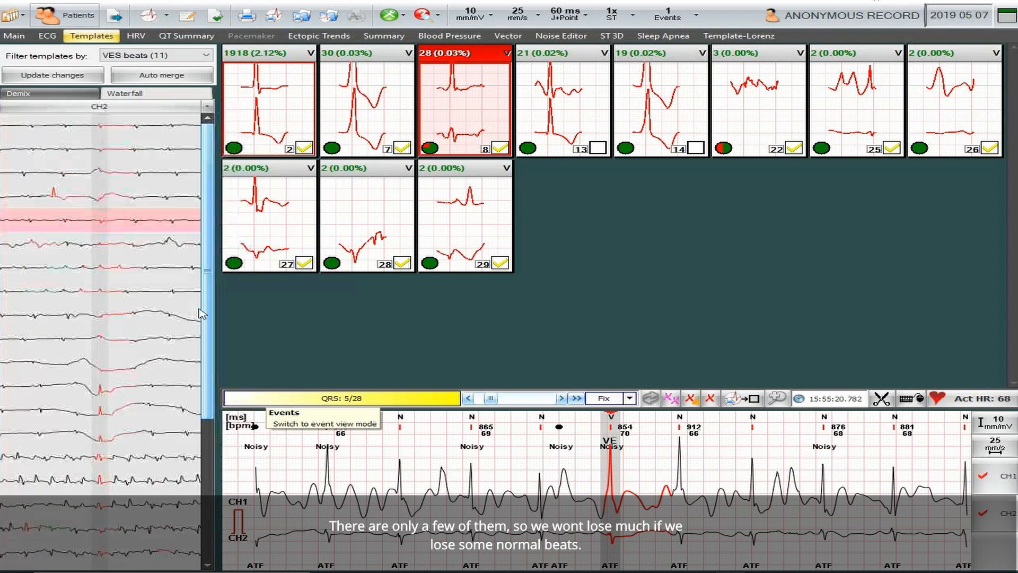
Reclassify the run of three beats around QRS 7 of template 8 as Supraventricular in the ECG strip
{"action": "left_click", "coordinate": [102, 267]}
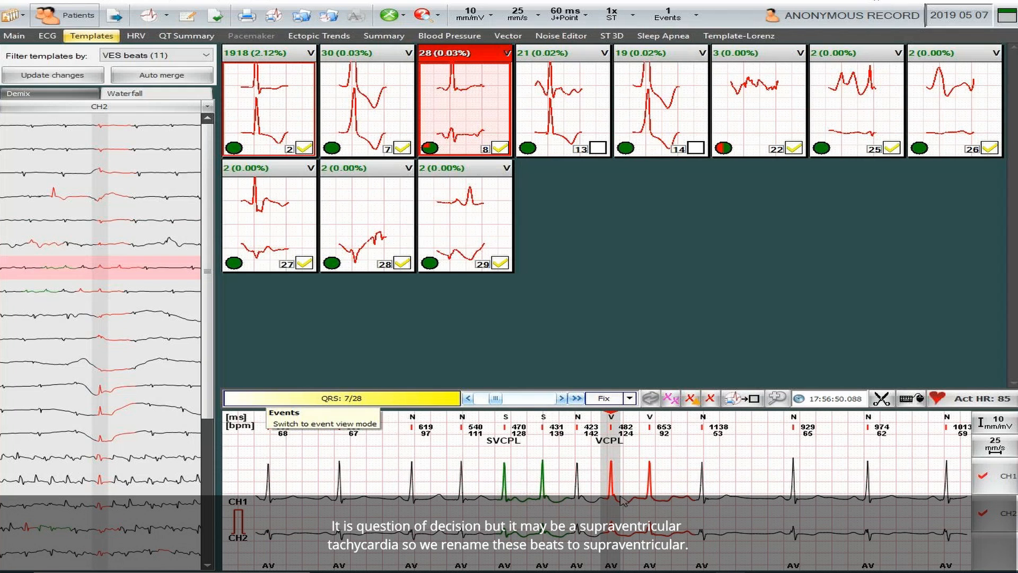
{"action": "left_click_drag", "start_coordinate": [562, 487], "coordinate": [671, 496]}
{"action": "right_click", "coordinate": [671, 496]}
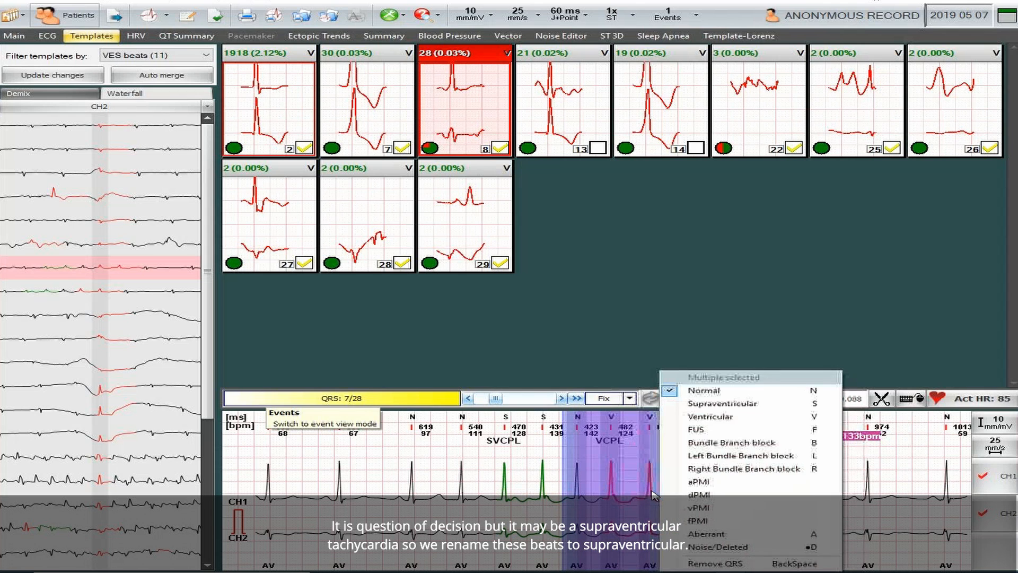
{"action": "left_click", "coordinate": [719, 405]}
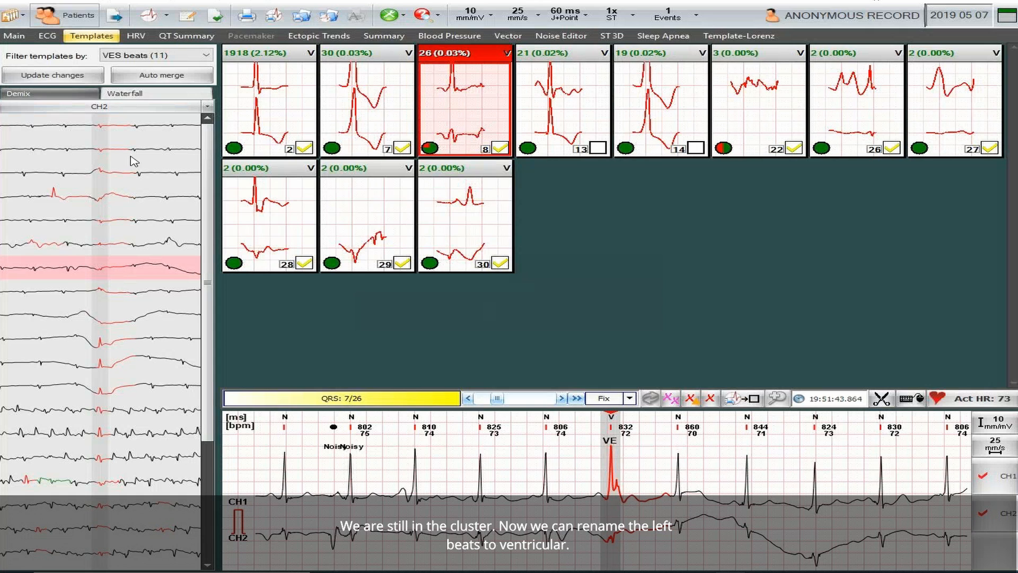
Select all the beats of template 8 in the Waterfall list, from the first QRS to the last
{"action": "left_click", "coordinate": [106, 129], "text": "shift"}
{"action": "left_click", "coordinate": [113, 130]}
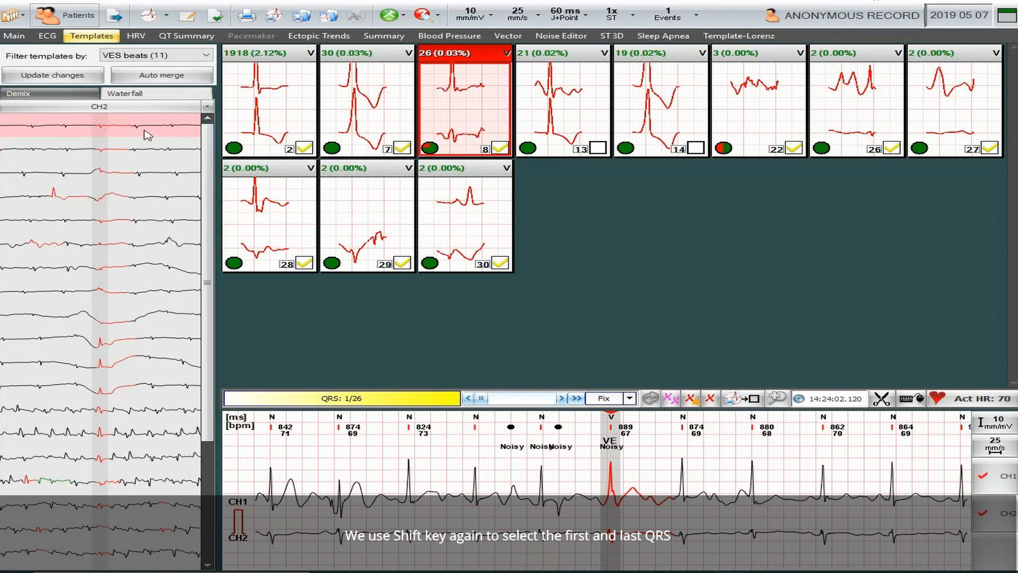
{"action": "left_click_drag", "start_coordinate": [204, 146], "coordinate": [218, 318]}
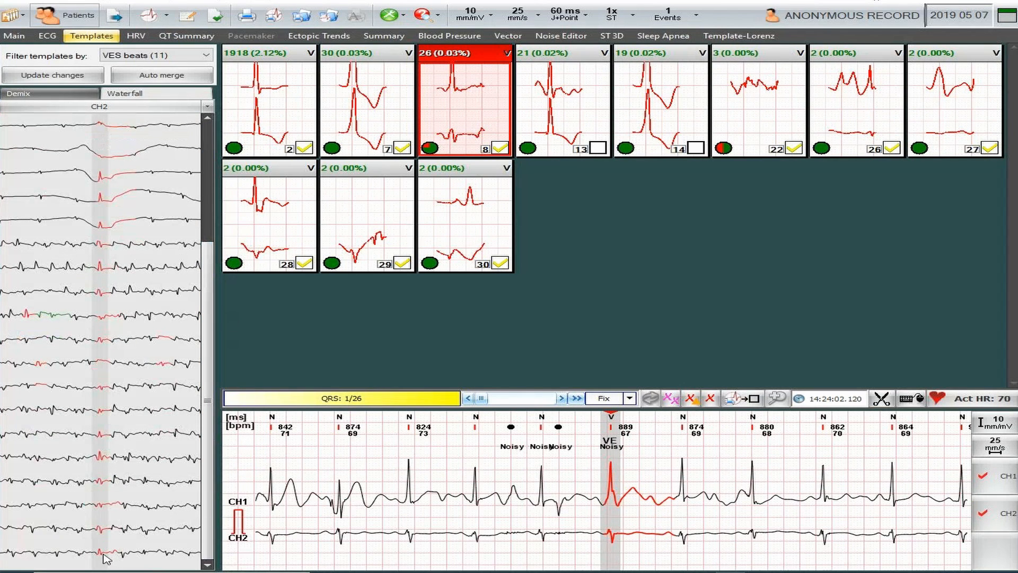
{"action": "left_click", "coordinate": [105, 557], "text": "shift"}
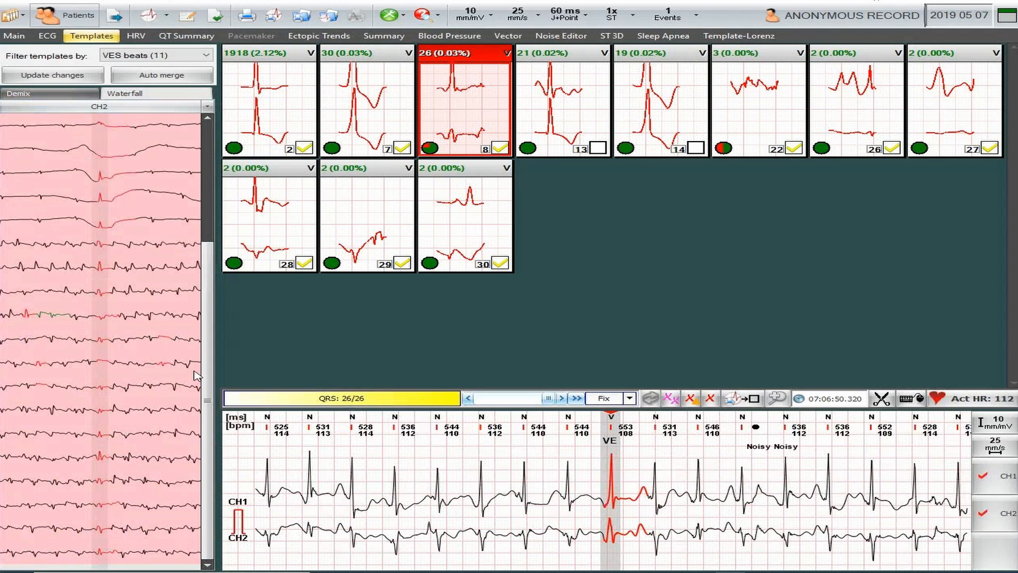
{"action": "left_click_drag", "start_coordinate": [209, 393], "coordinate": [217, 277]}
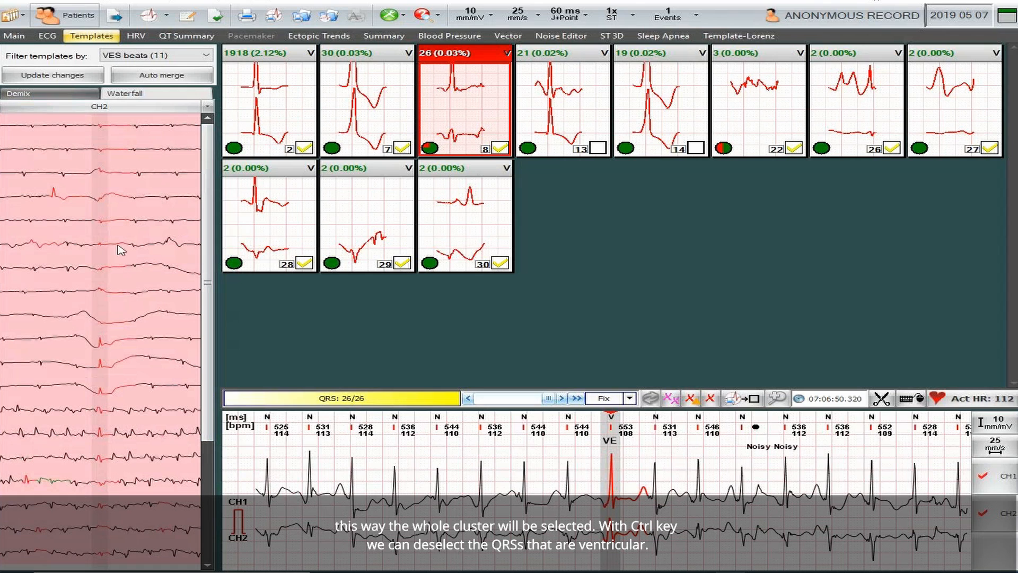
Deselect the ventricular beats QRS 10, 11 and 12 and reclassify the other selected beats of template 8 as Noise/Deleted
{"action": "left_click", "coordinate": [105, 348]}
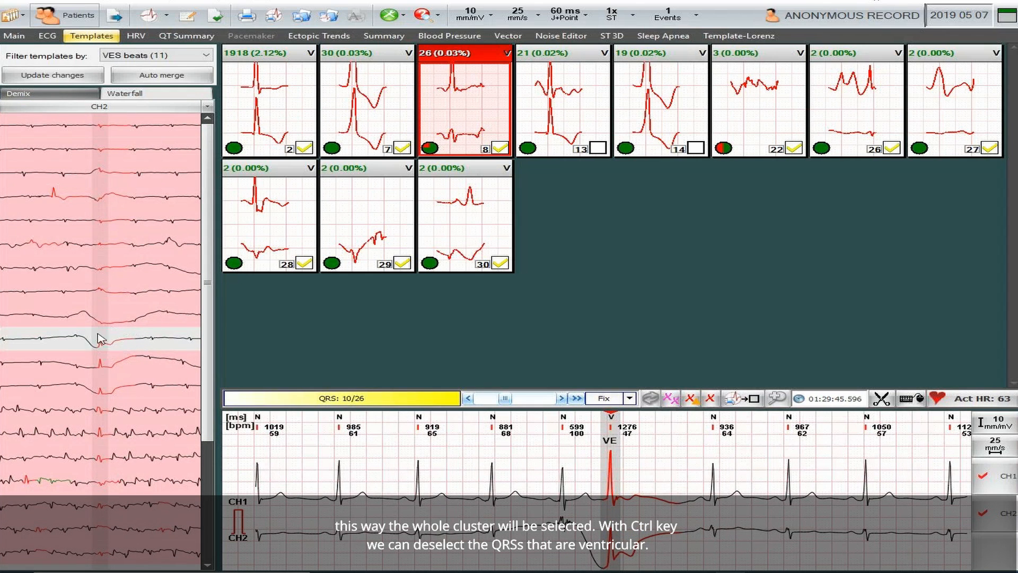
{"action": "left_click", "coordinate": [105, 325]}
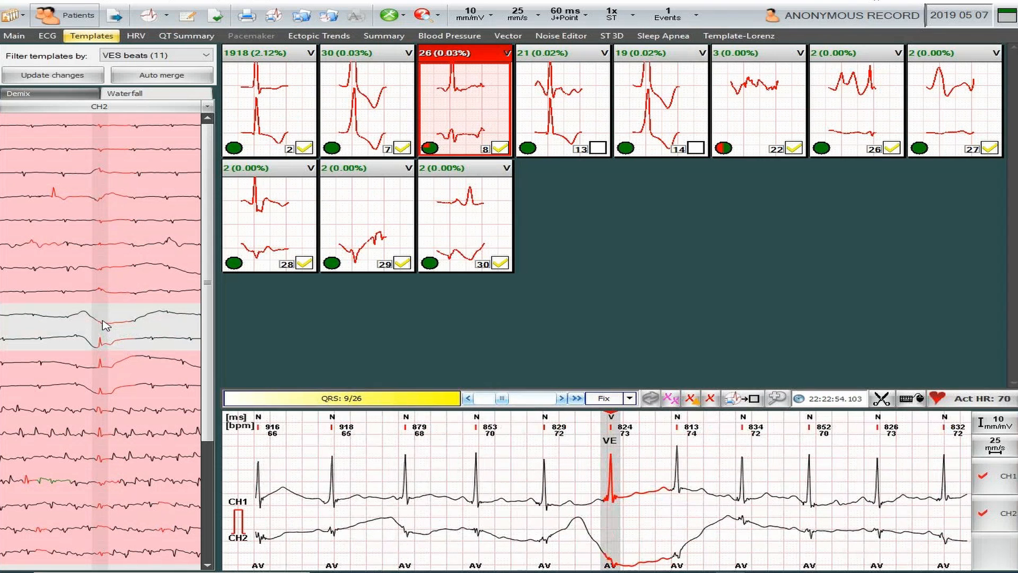
{"action": "left_click", "coordinate": [103, 369]}
{"action": "left_click", "coordinate": [102, 395]}
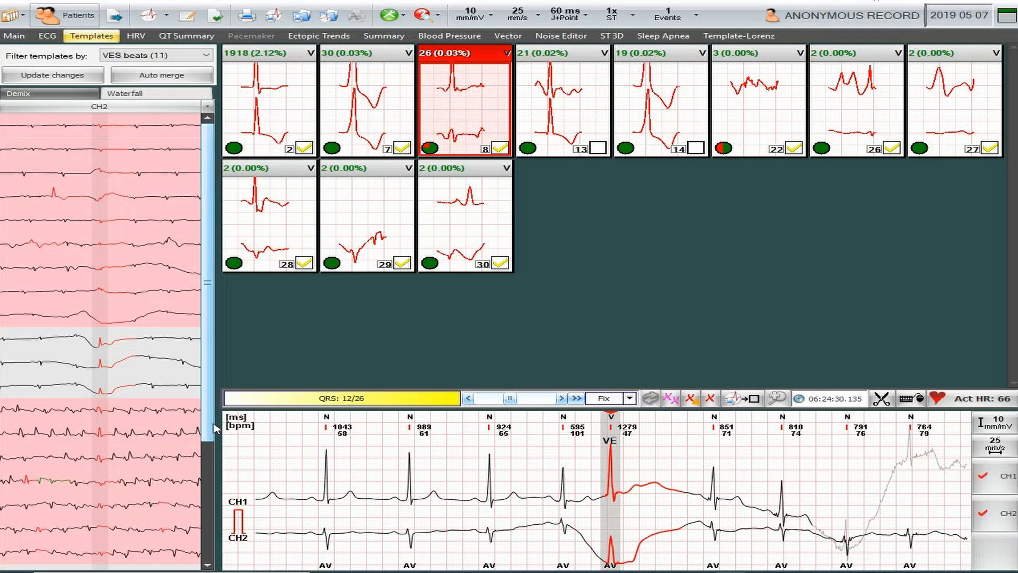
{"action": "left_click", "coordinate": [210, 520]}
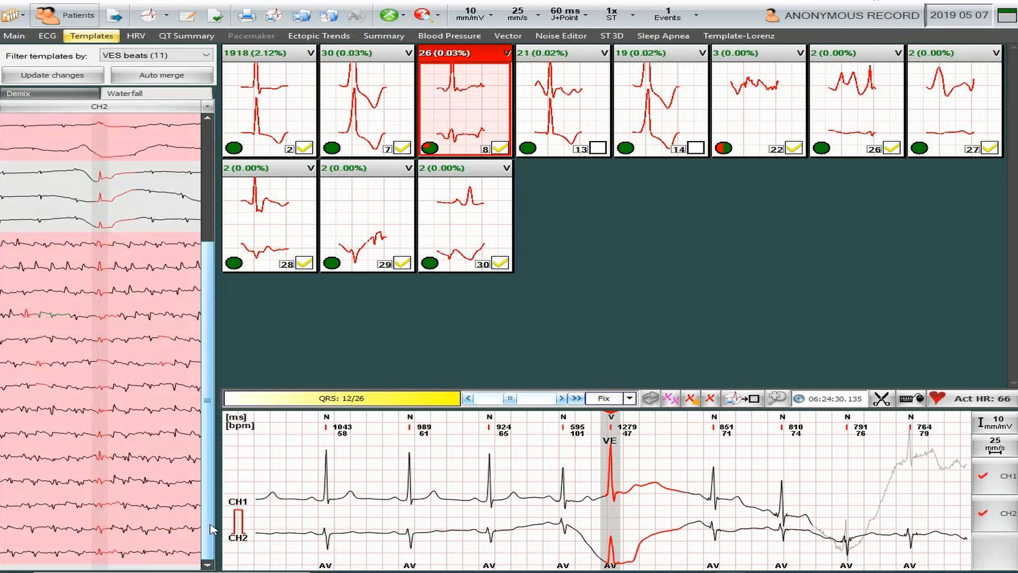
{"action": "right_click", "coordinate": [104, 317]}
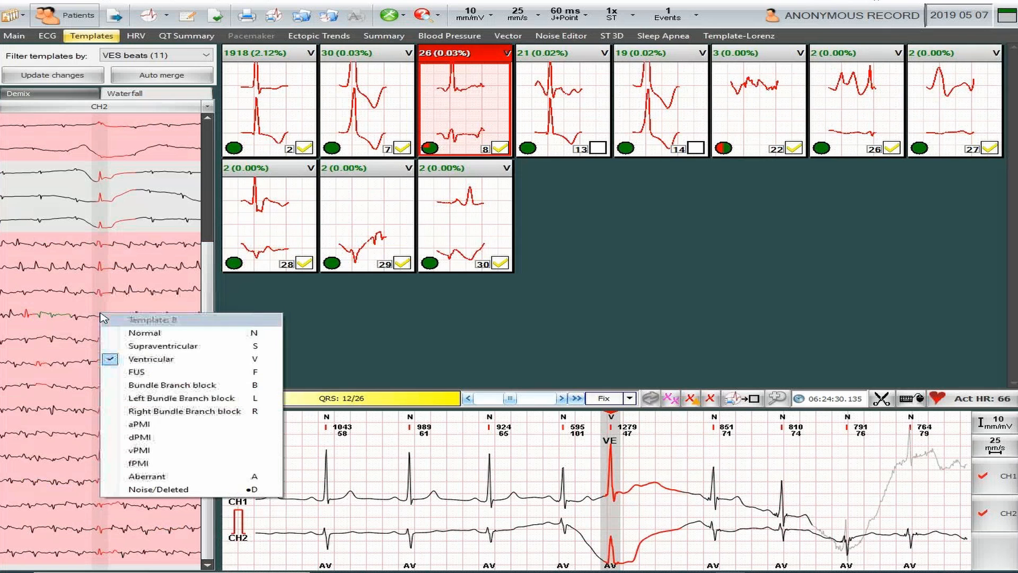
{"action": "left_click", "coordinate": [150, 489]}
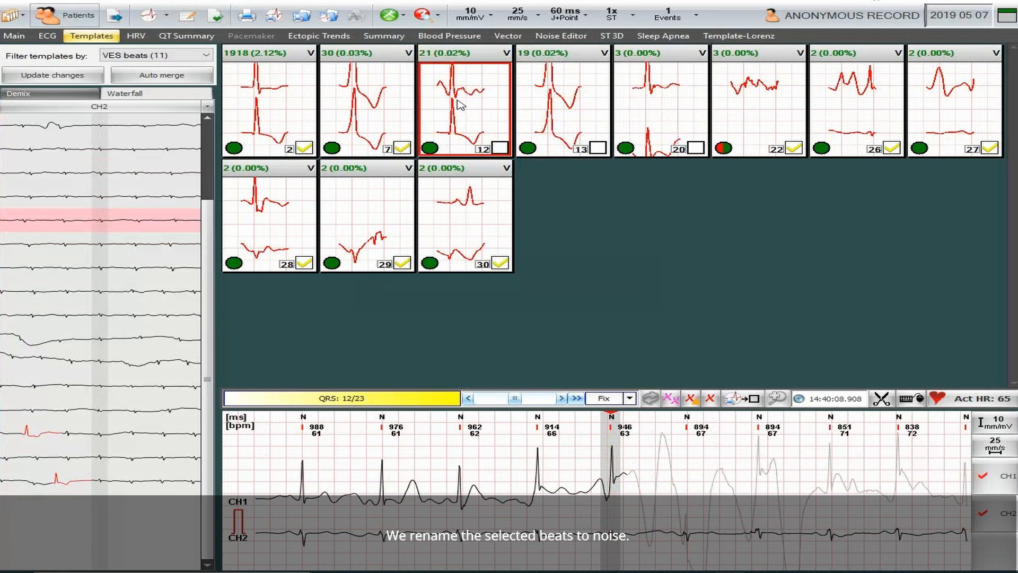
Review the beats of ventricular templates 7, 12, 13, 20 and 22 one after another in the Waterfall list
{"action": "left_click", "coordinate": [386, 129]}
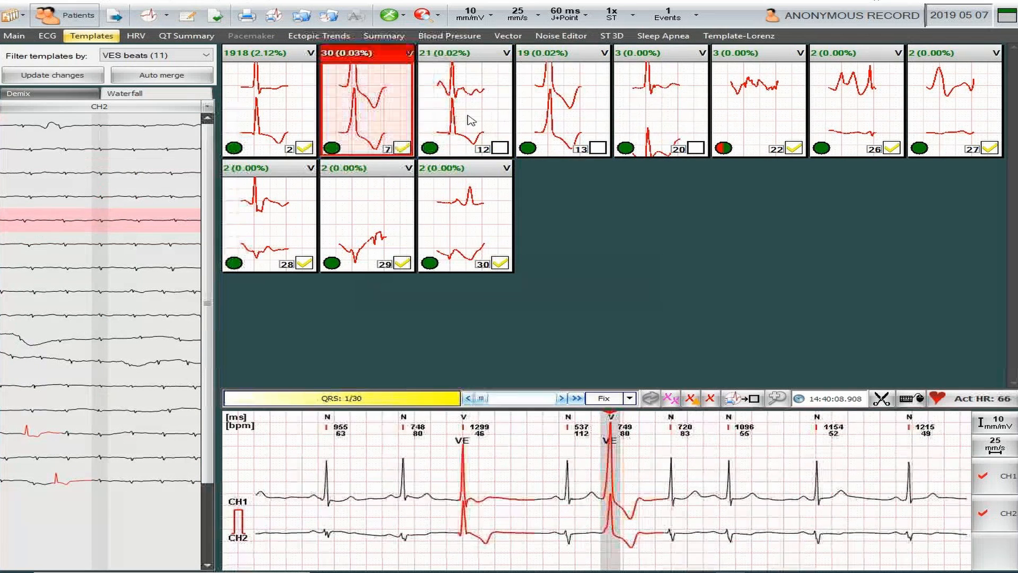
{"action": "left_click", "coordinate": [469, 119]}
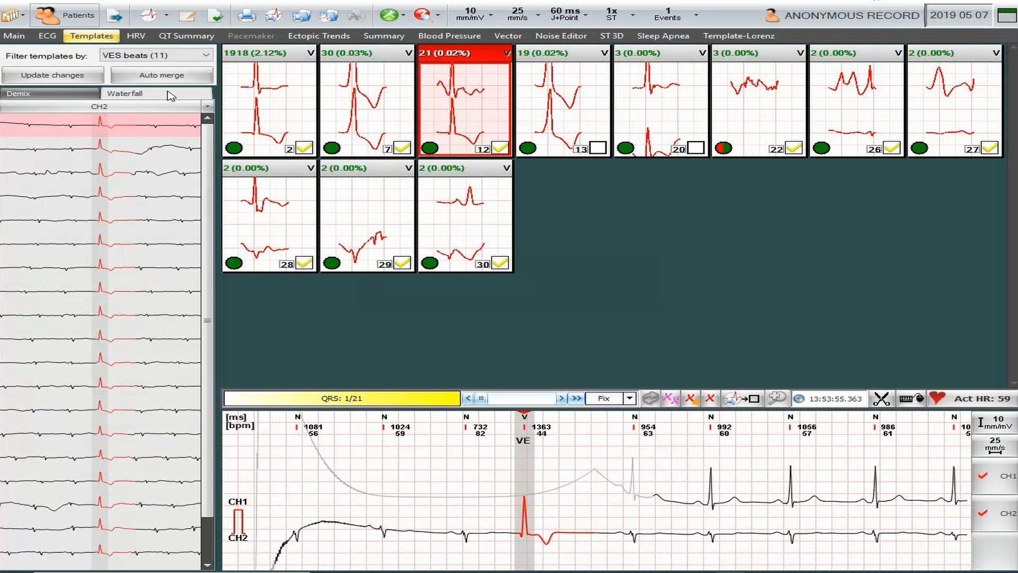
{"action": "mouse_move", "coordinate": [209, 160]}
{"action": "left_mouse_down"}
{"action": "mouse_move", "coordinate": [205, 230]}
{"action": "mouse_move", "coordinate": [224, 146]}
{"action": "left_mouse_up"}
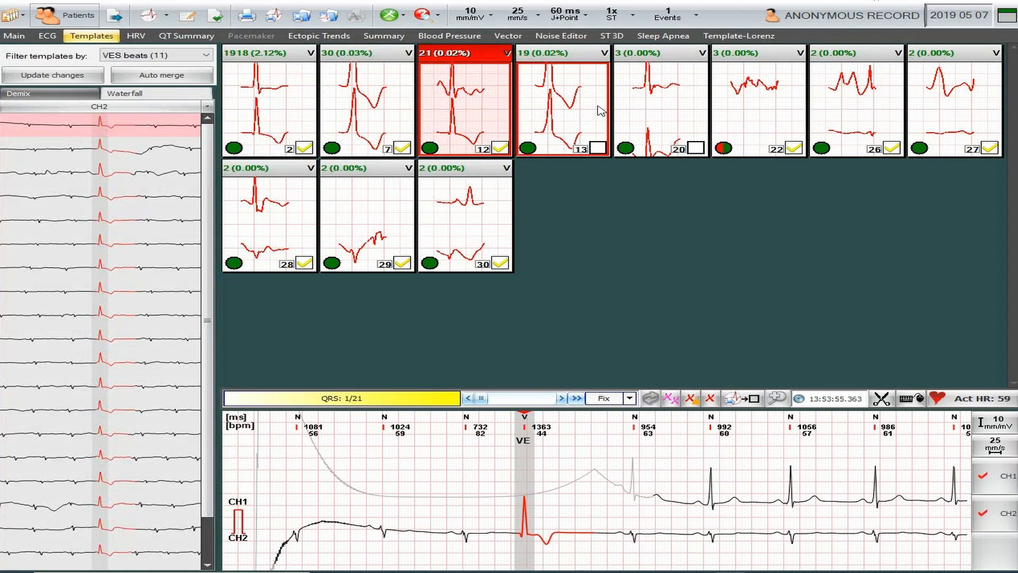
{"action": "left_click", "coordinate": [577, 123]}
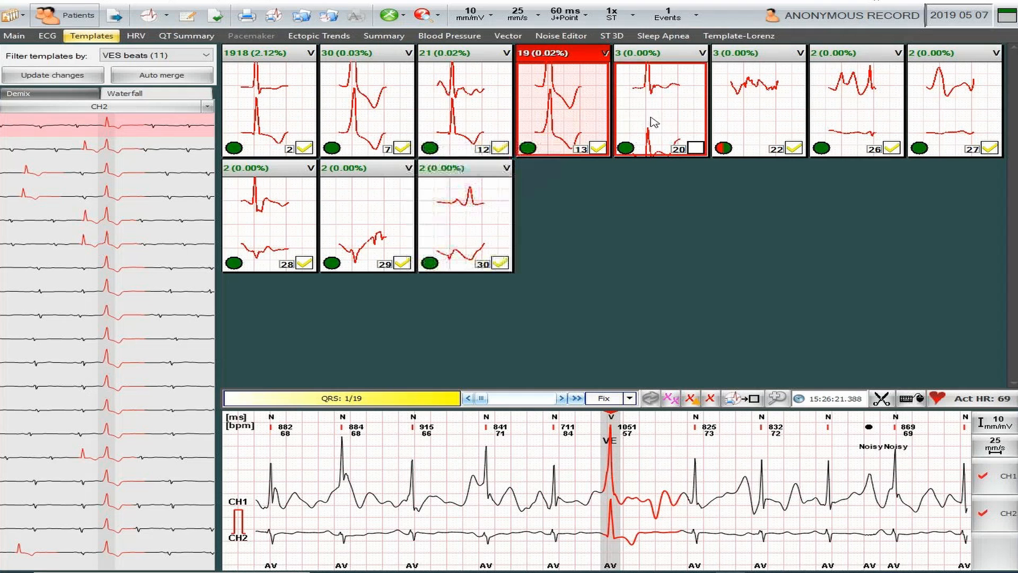
{"action": "left_click", "coordinate": [686, 113]}
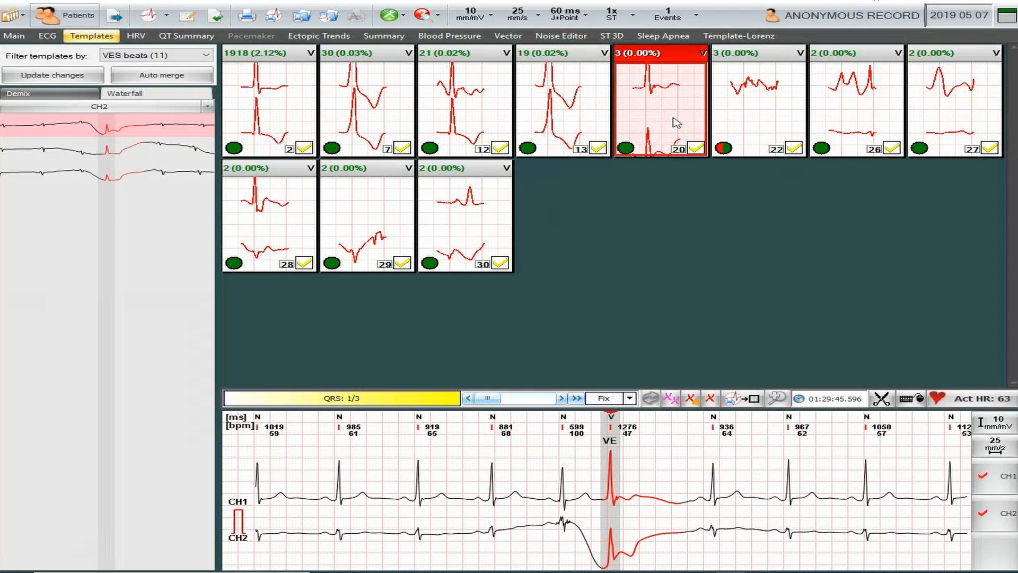
{"action": "left_click", "coordinate": [763, 100]}
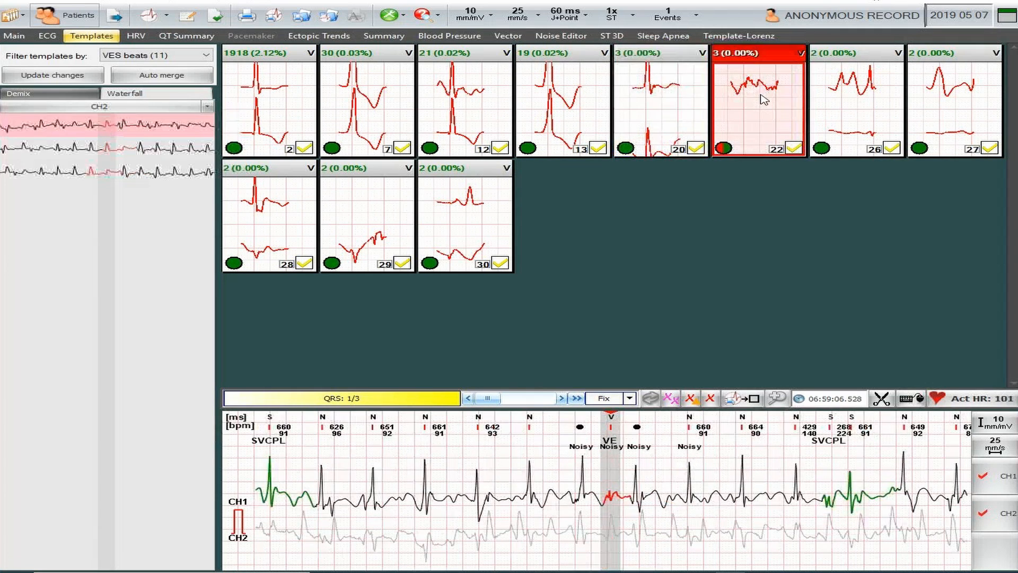
Review the beats of ventricular templates 26, 27, 28, 29 and 30 one after another
{"action": "left_click", "coordinate": [870, 116]}
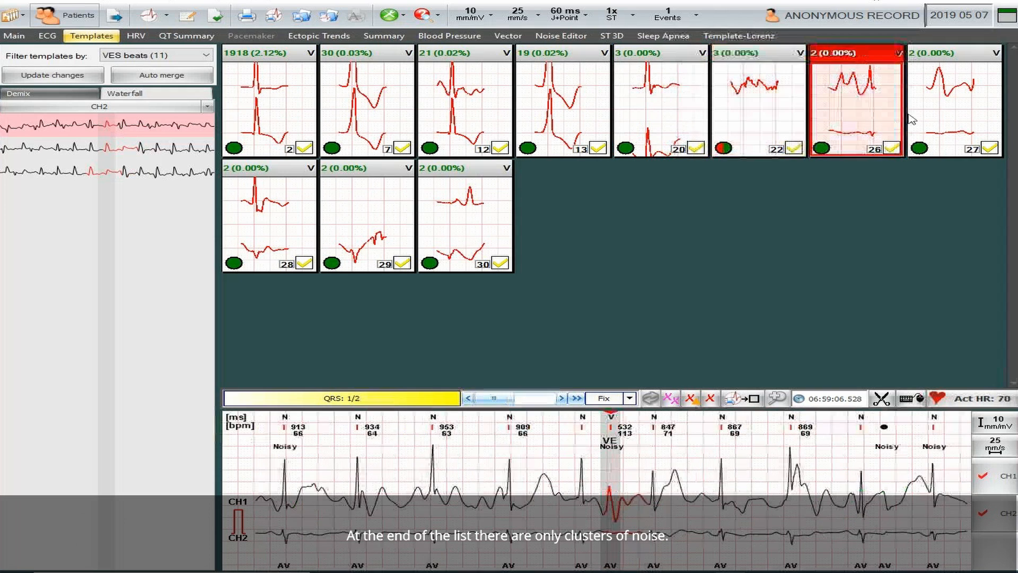
{"action": "left_click", "coordinate": [952, 122]}
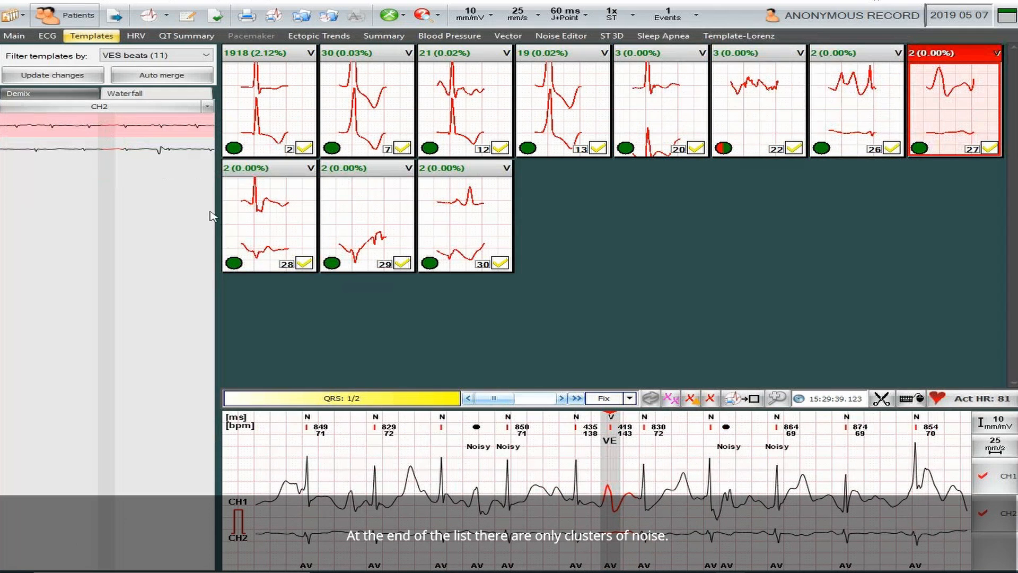
{"action": "left_click", "coordinate": [266, 230]}
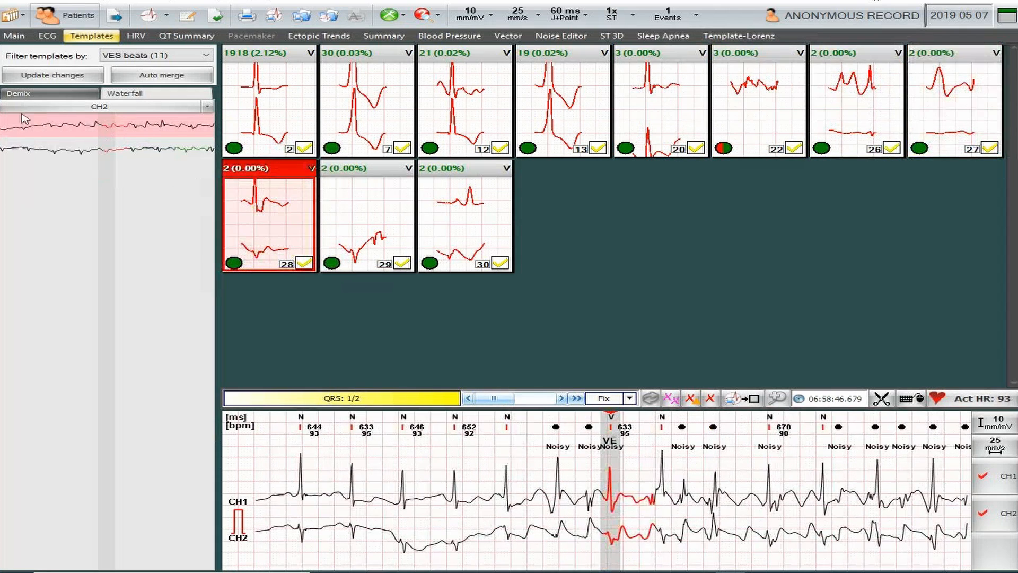
{"action": "left_click", "coordinate": [374, 226]}
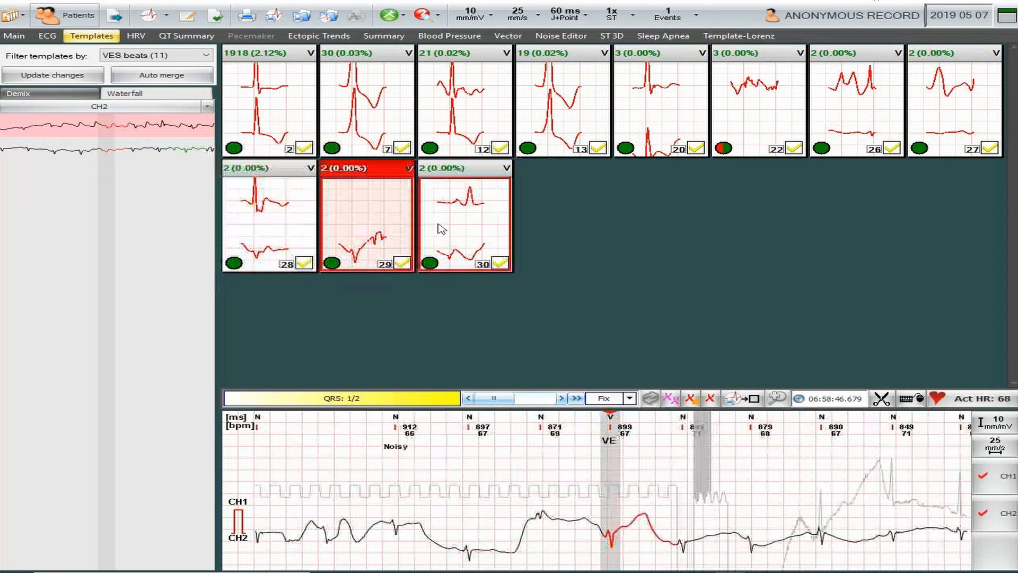
{"action": "left_click", "coordinate": [455, 229]}
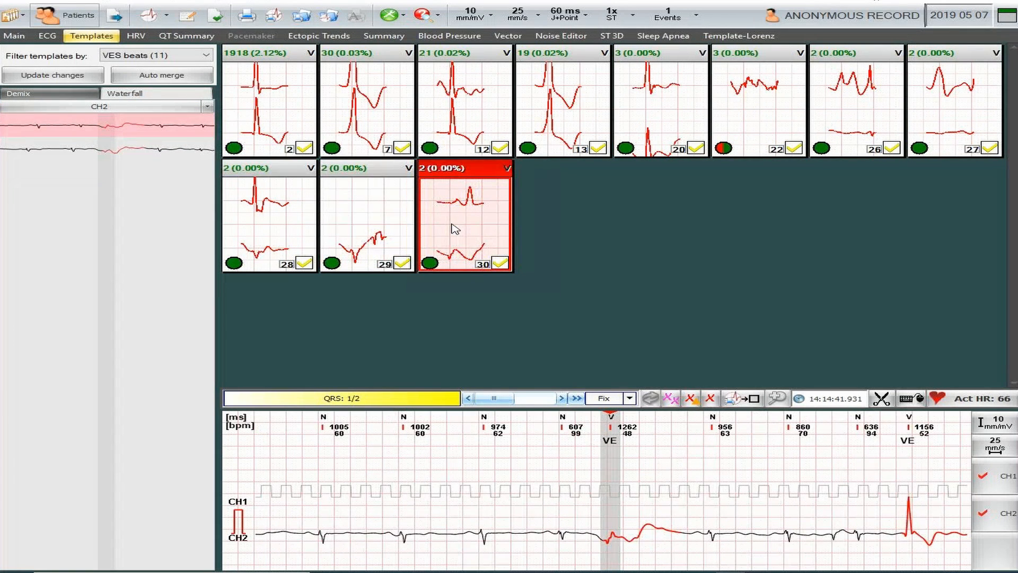
Select ventricular templates 22 and 26 to 30 together and reclassify them as Noise/Deleted
{"action": "left_click", "coordinate": [286, 234], "text": "shift"}
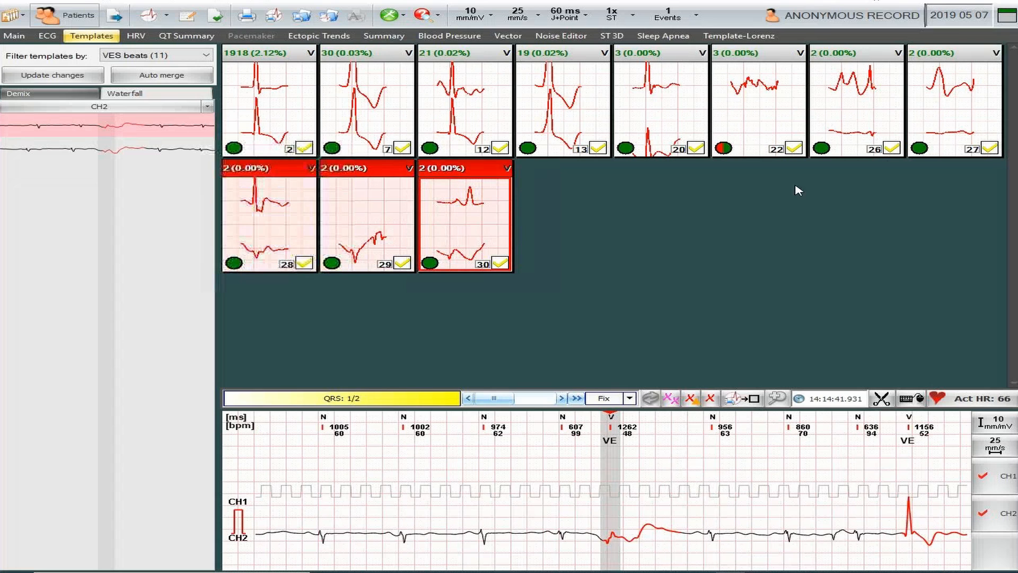
{"action": "left_click", "coordinate": [946, 114], "text": "shift"}
{"action": "left_click", "coordinate": [829, 118], "text": "shift"}
{"action": "left_click", "coordinate": [766, 123], "text": "shift"}
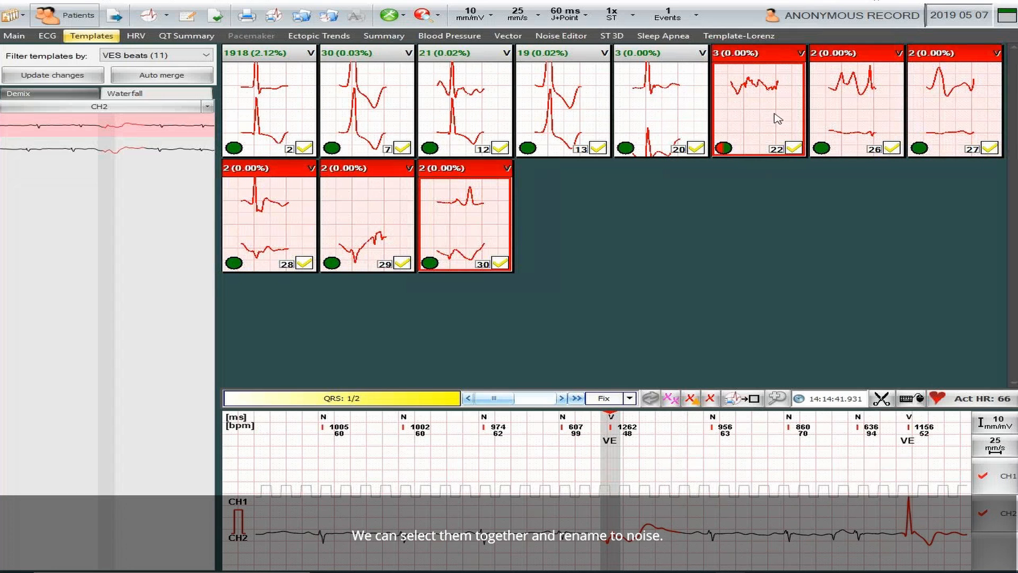
{"action": "right_click", "coordinate": [763, 118]}
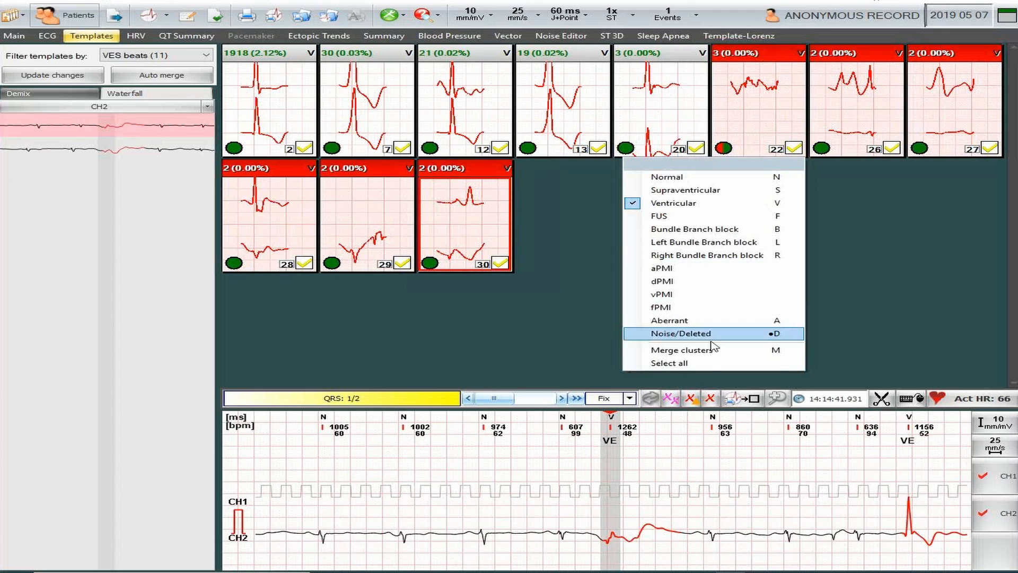
{"action": "left_click", "coordinate": [689, 334]}
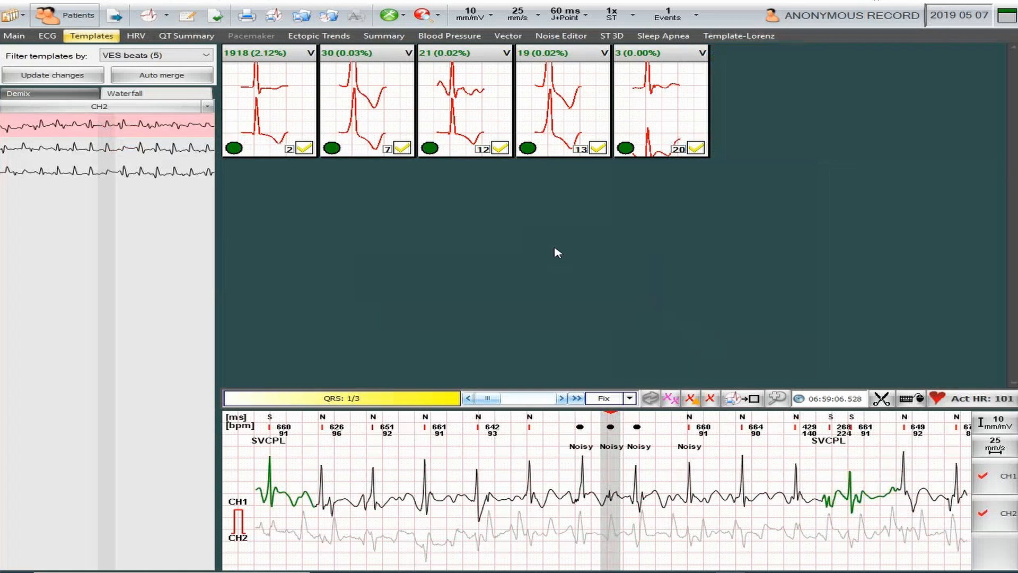
Check the ECG strips of the remaining ventricular templates 2, 7, 12, 13 and 20
{"action": "left_click", "coordinate": [275, 118]}
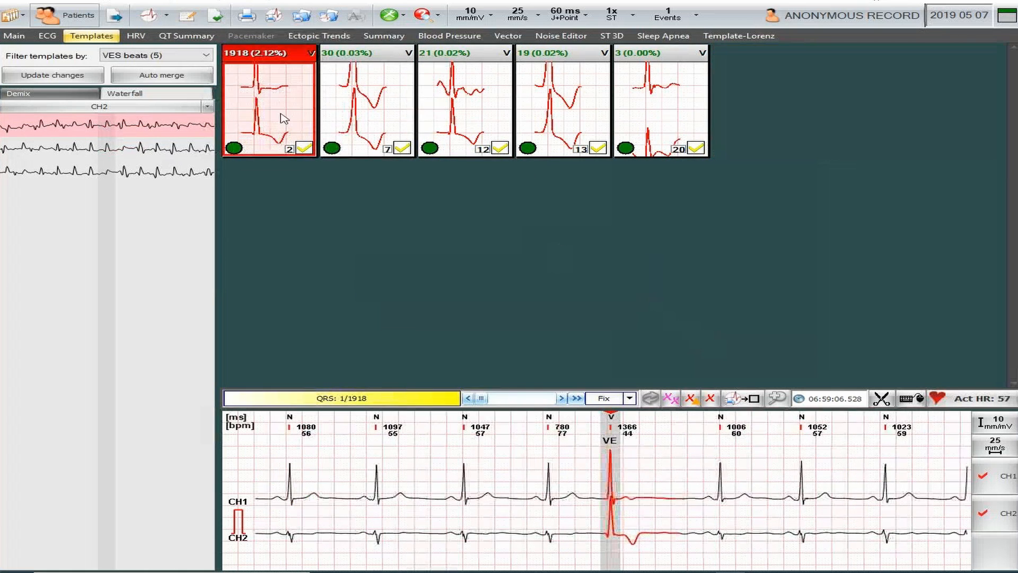
{"action": "left_click", "coordinate": [385, 120]}
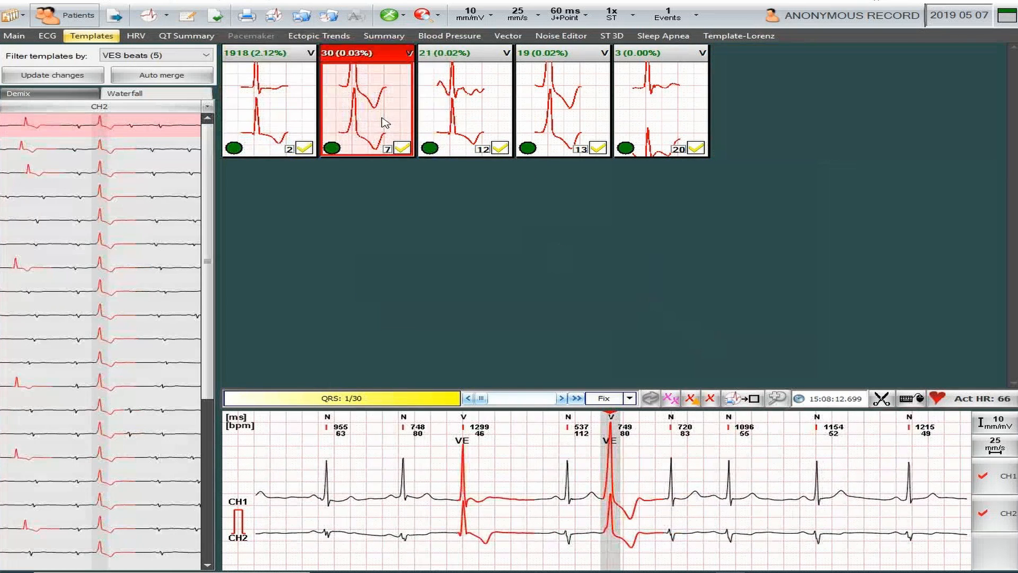
{"action": "left_click", "coordinate": [476, 128]}
{"action": "left_click", "coordinate": [571, 130]}
{"action": "left_click", "coordinate": [665, 132]}
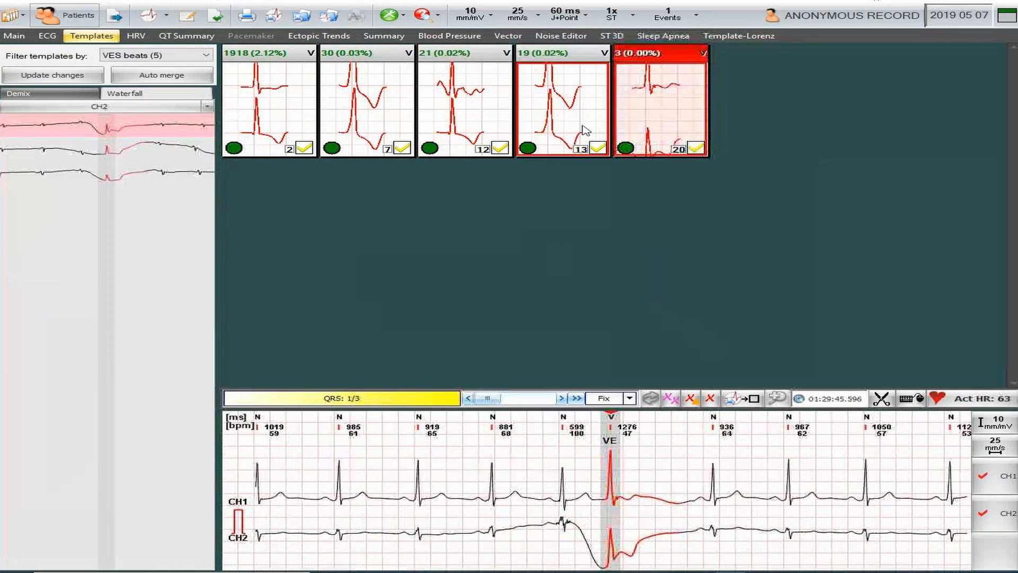
{"action": "left_click", "coordinate": [557, 127]}
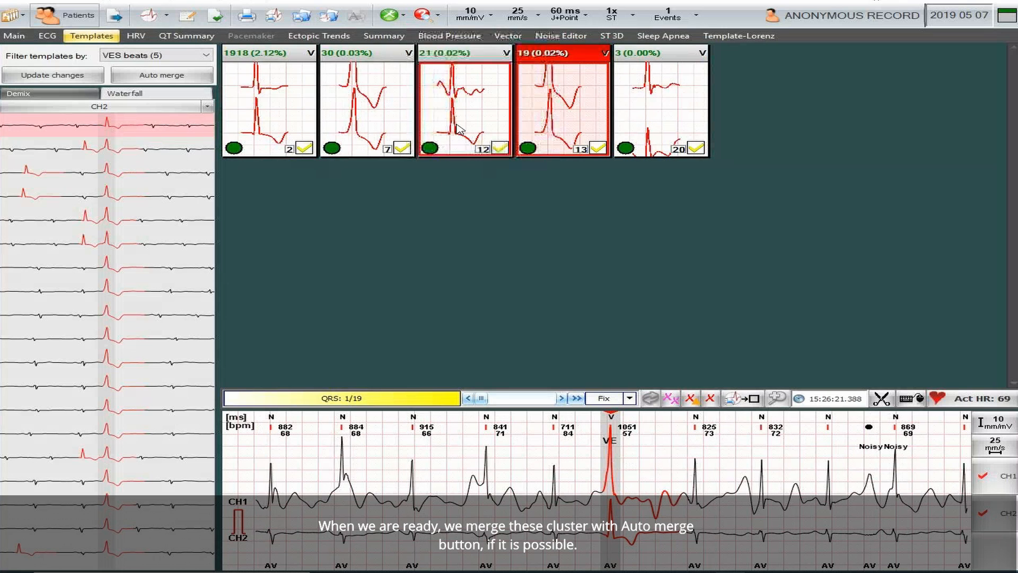
Auto merge the similar ventricular templates and check the beats of merged templates 2 and 7
{"action": "left_click", "coordinate": [198, 78]}
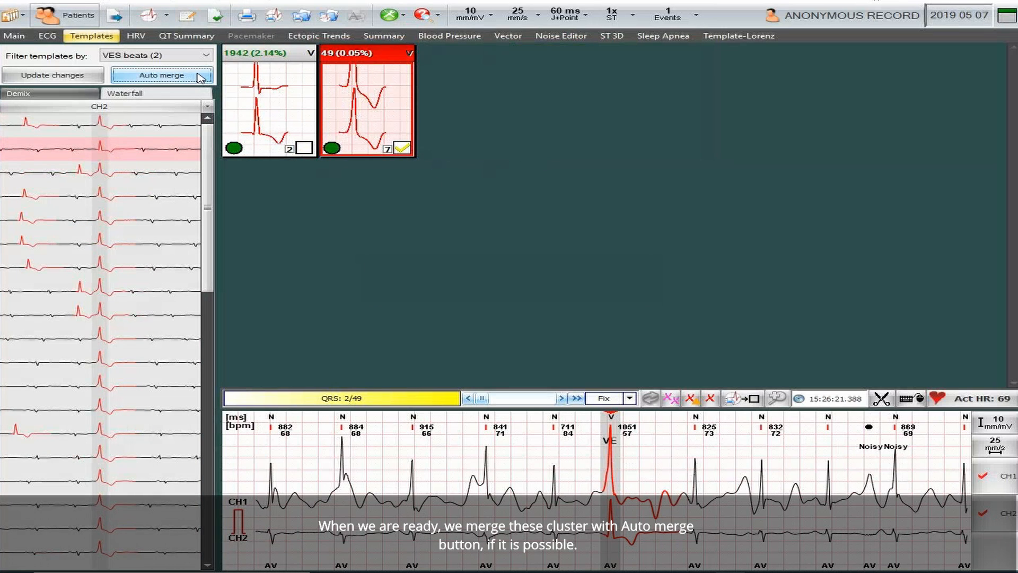
{"action": "left_click", "coordinate": [269, 104]}
{"action": "left_click", "coordinate": [383, 116]}
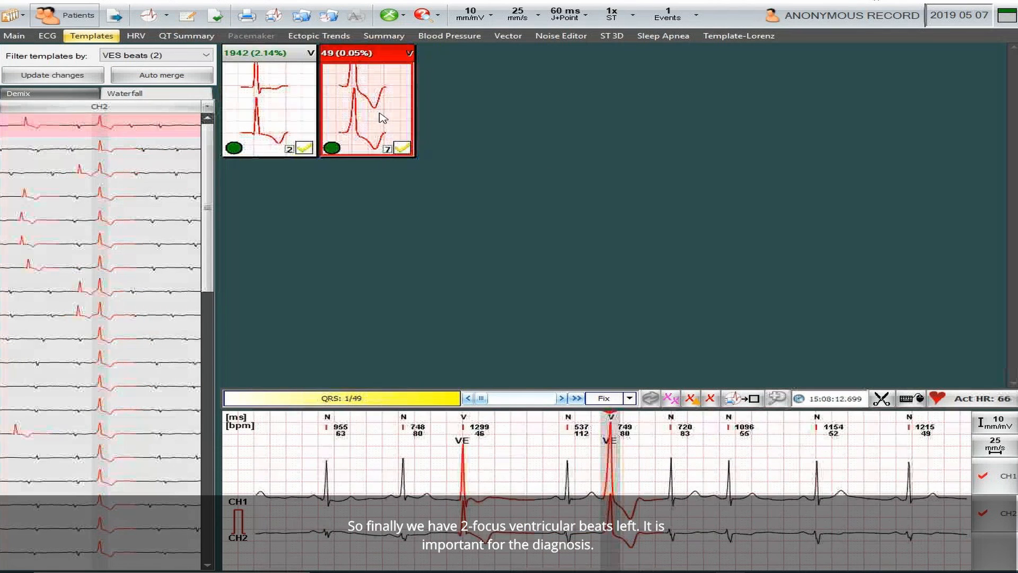
{"action": "left_click", "coordinate": [276, 123]}
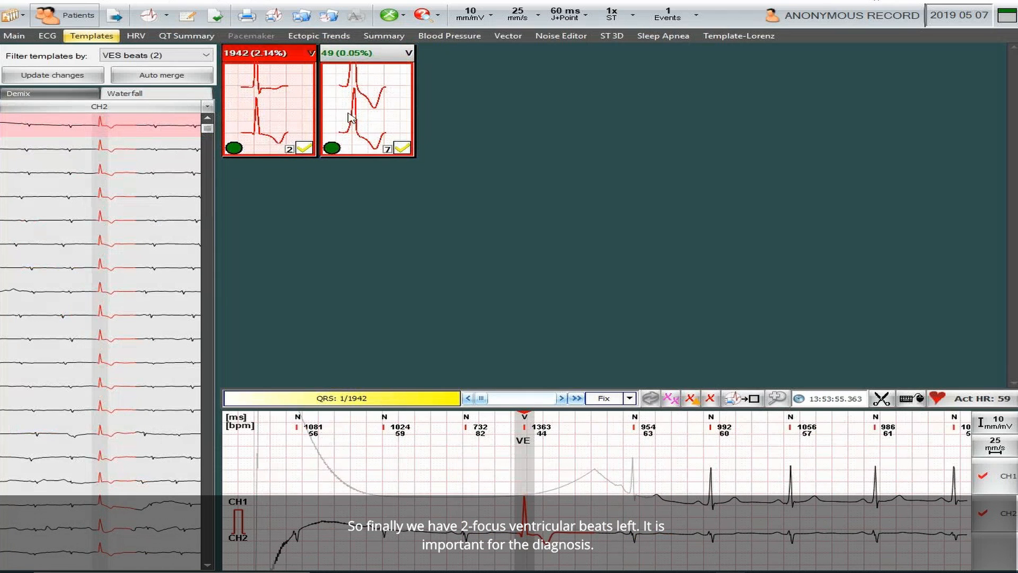